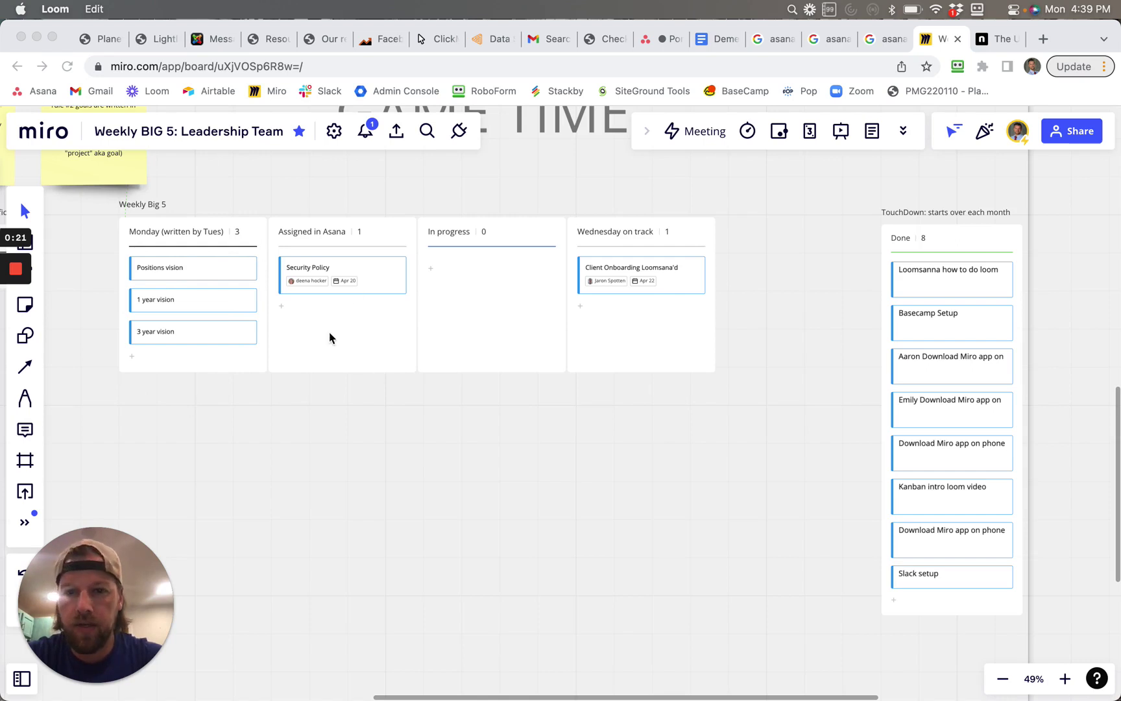
Focus the Miro board and look over the Weekly Big 5 cards, selecting Positions vision.
{"action": "left_click", "coordinate": [365, 293]}
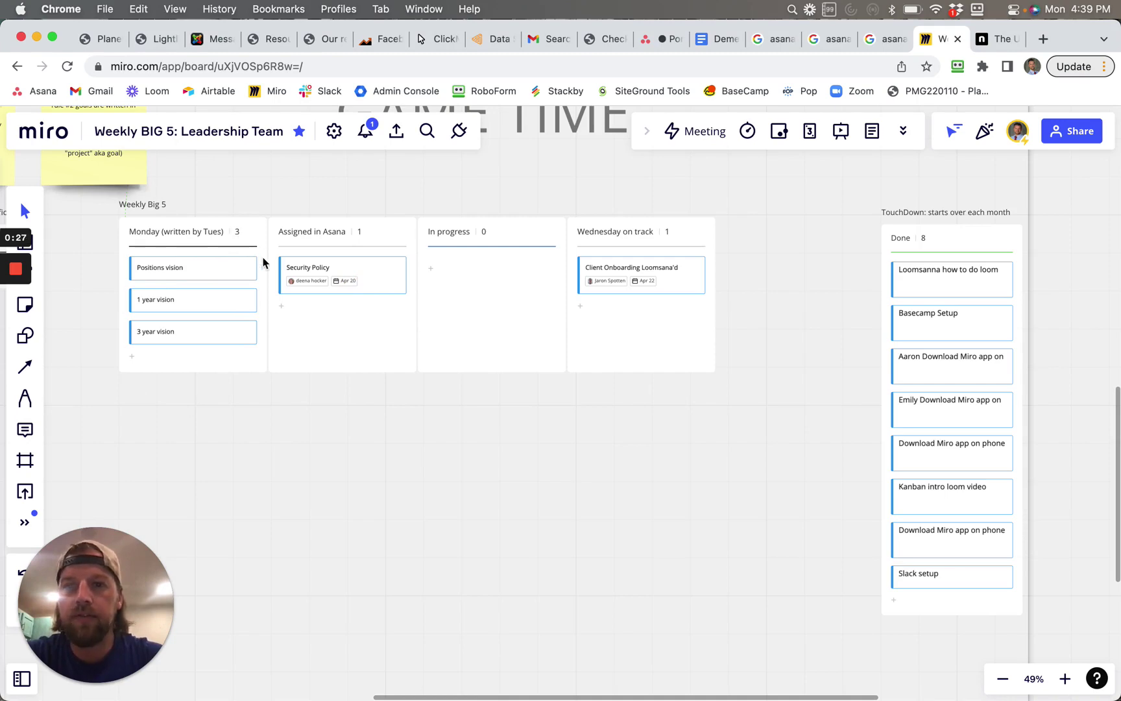
{"action": "scroll", "coordinate": [394, 391], "scroll_direction": "up", "scroll_amount": 5}
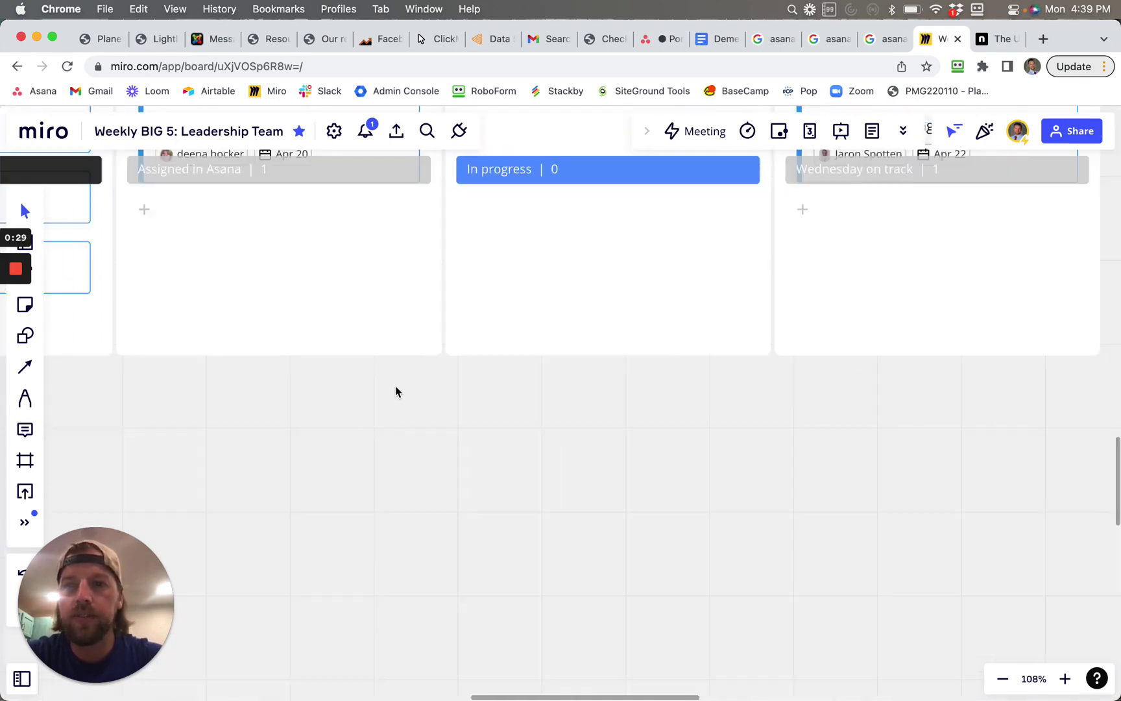
{"action": "scroll", "coordinate": [396, 391], "scroll_direction": "down", "scroll_amount": 5}
{"action": "scroll", "coordinate": [395, 390], "scroll_direction": "up", "scroll_amount": 2}
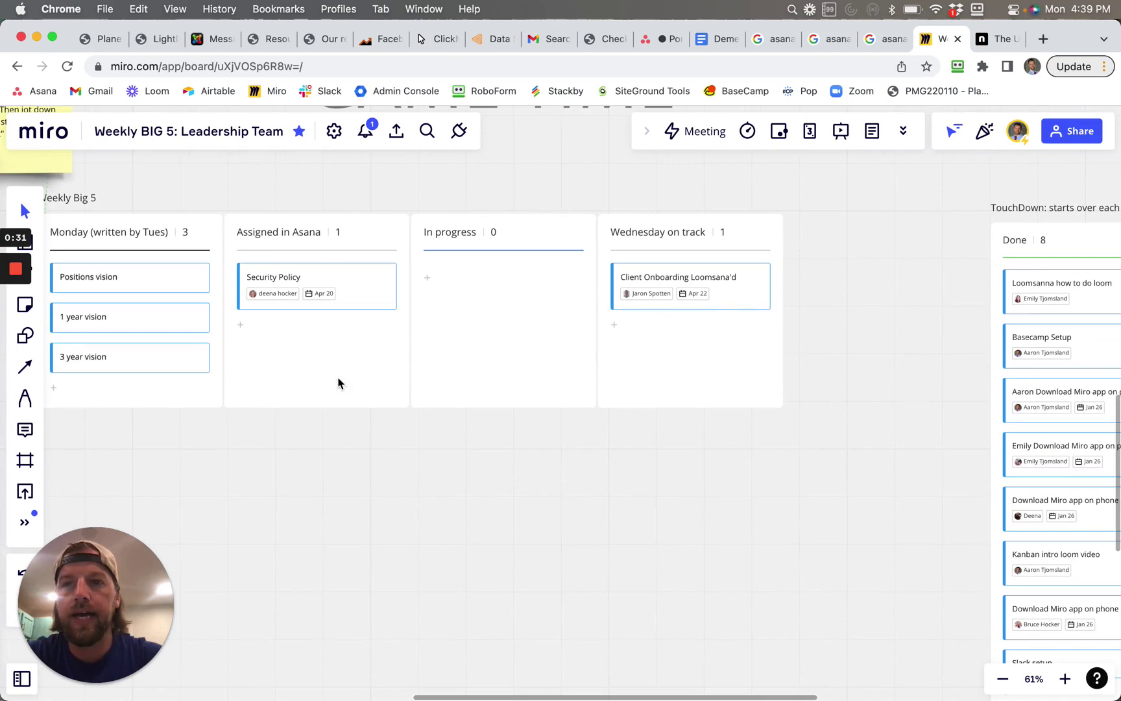
{"action": "left_click", "coordinate": [170, 283]}
{"action": "scroll", "coordinate": [170, 284], "scroll_direction": "down", "scroll_amount": 3}
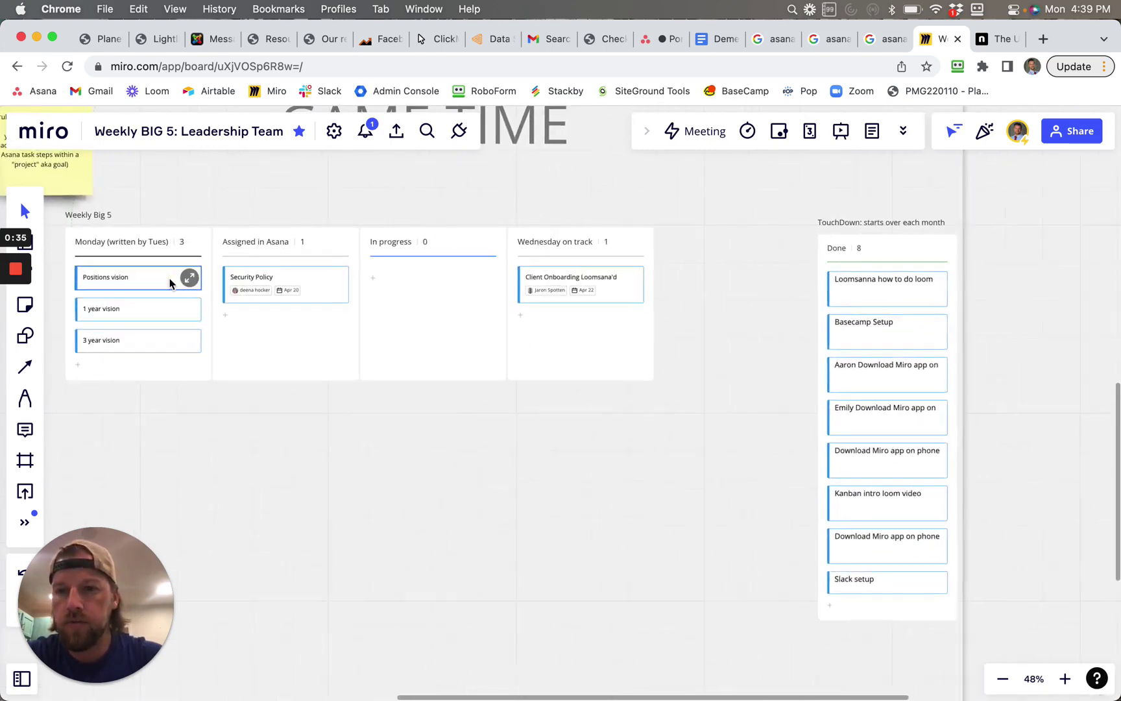
{"action": "scroll", "coordinate": [170, 285], "scroll_direction": "up", "scroll_amount": 1}
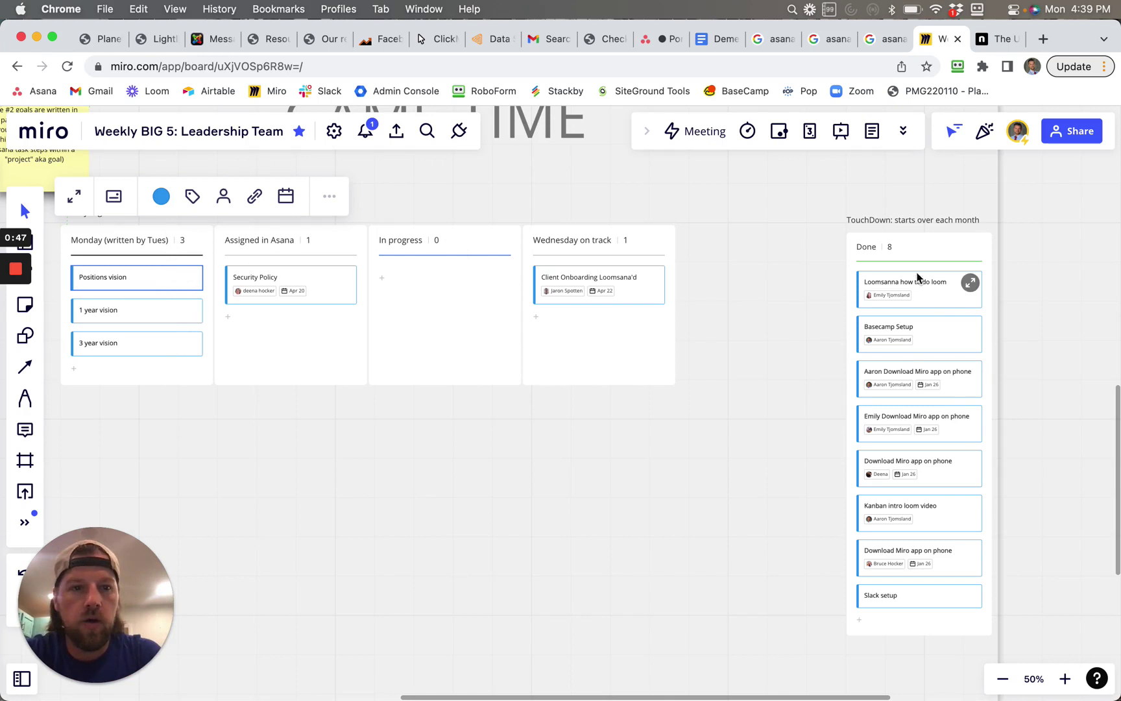
Place the Done column directly beside Wednesday on track and clear the selection.
{"action": "left_click", "coordinate": [934, 246]}
{"action": "left_click_drag", "start_coordinate": [934, 242], "coordinate": [765, 237]}
{"action": "left_click", "coordinate": [550, 457]}
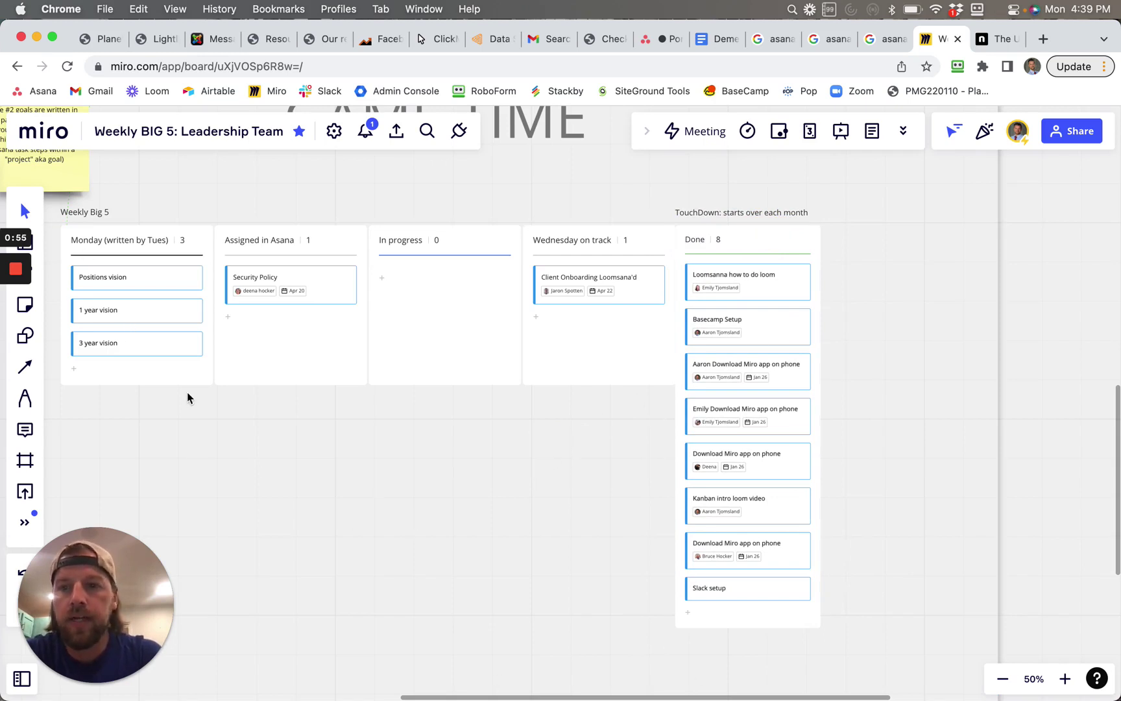
Select the Positions vision and 1 year vision cards in turn.
{"action": "left_click", "coordinate": [145, 284]}
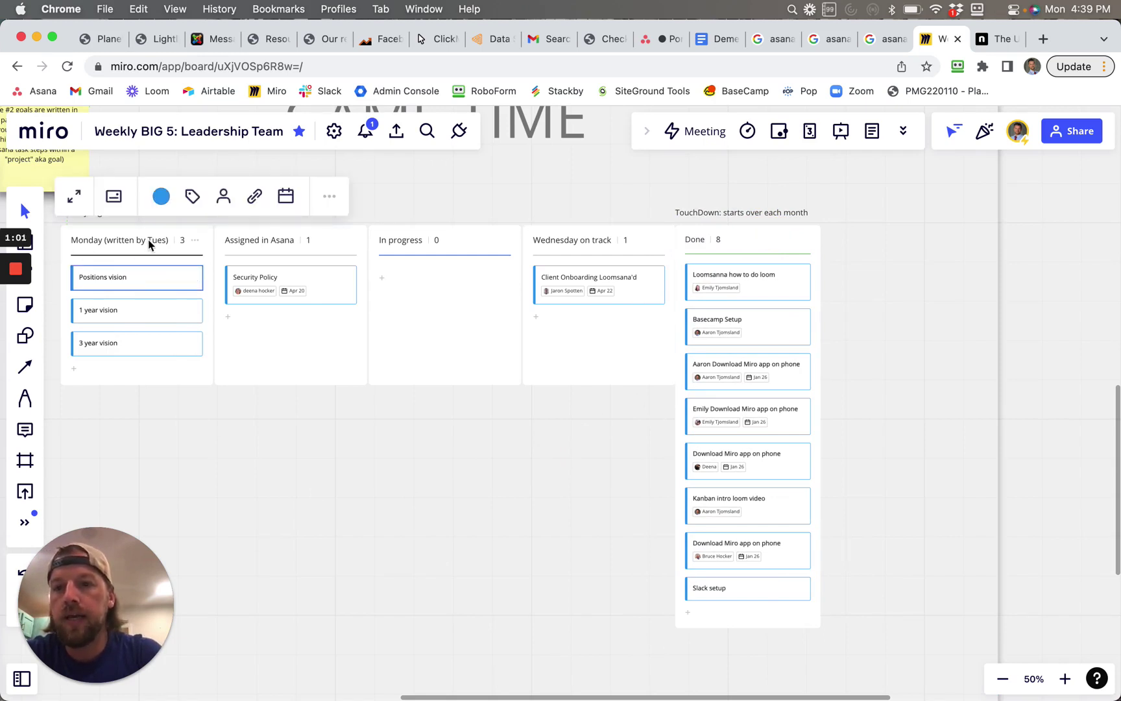
{"action": "left_click", "coordinate": [155, 316]}
{"action": "left_click", "coordinate": [151, 289]}
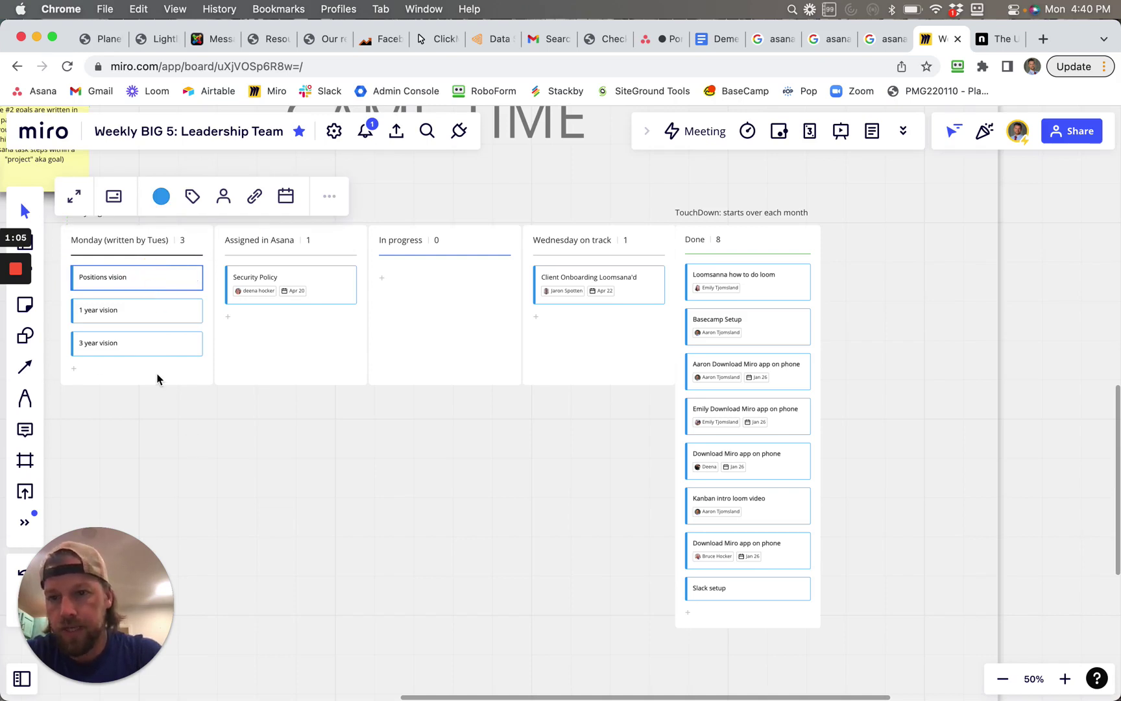
Create a 'project xyz' card in Monday and assign a team member to it.
{"action": "left_click", "coordinate": [87, 372]}
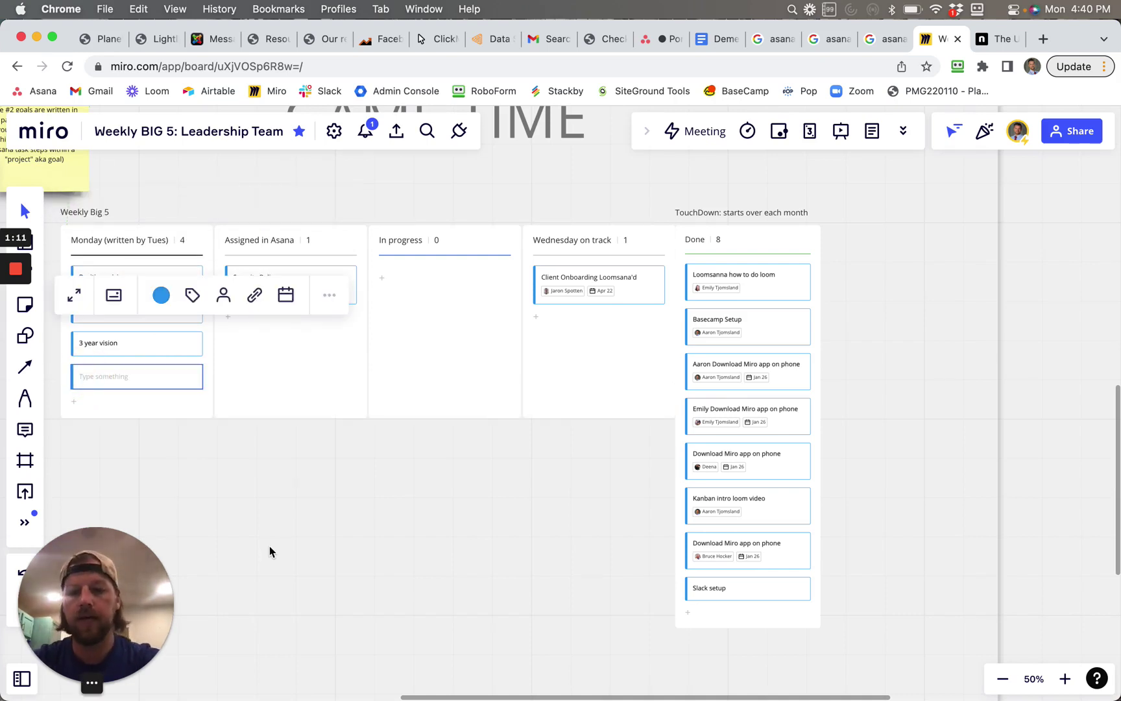
{"action": "type", "text": "proj"}
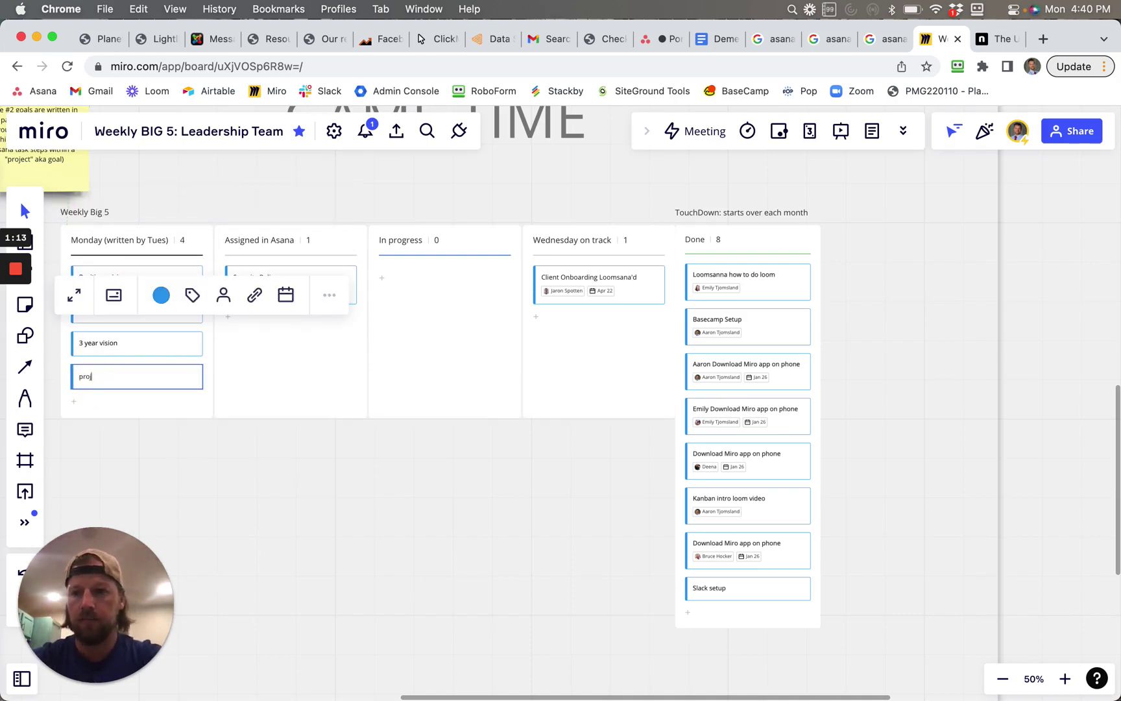
{"action": "type", "text": "ect xyz"}
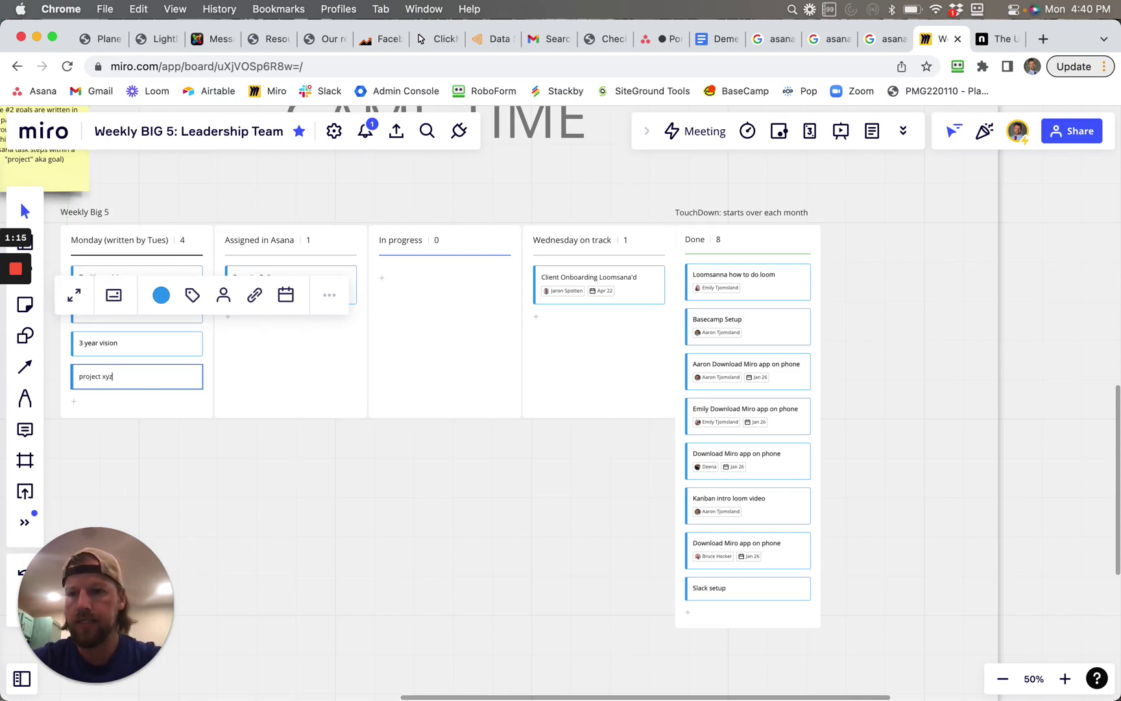
{"action": "left_click", "coordinate": [224, 299]}
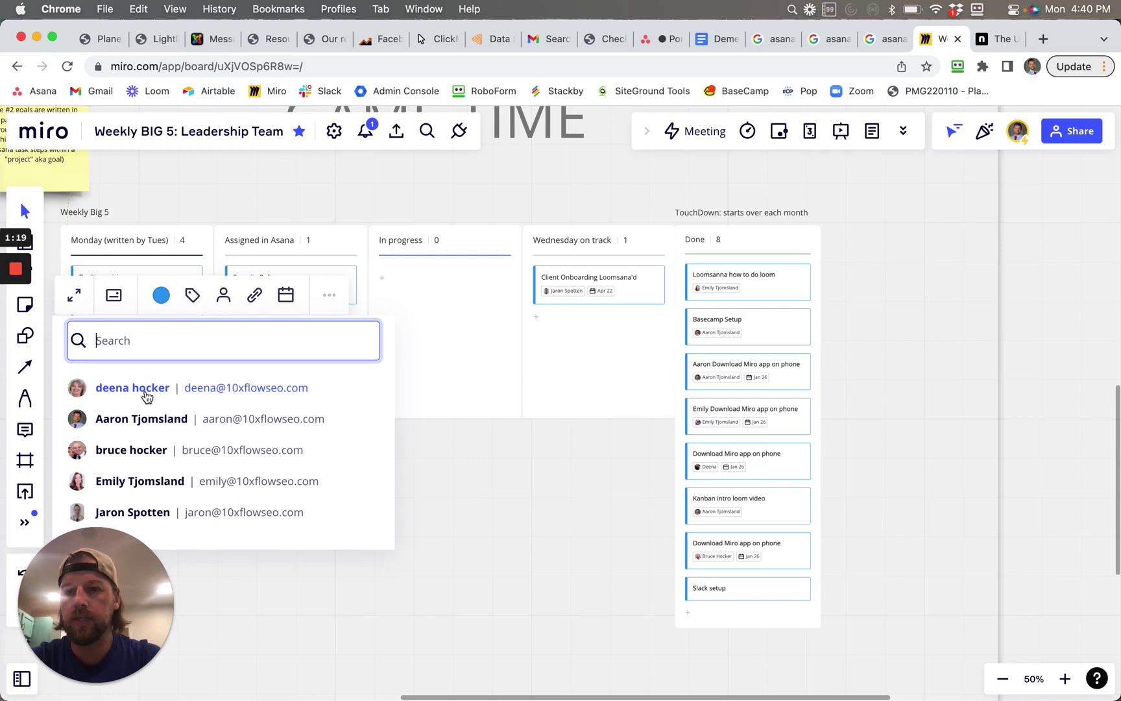
{"action": "left_click", "coordinate": [143, 419]}
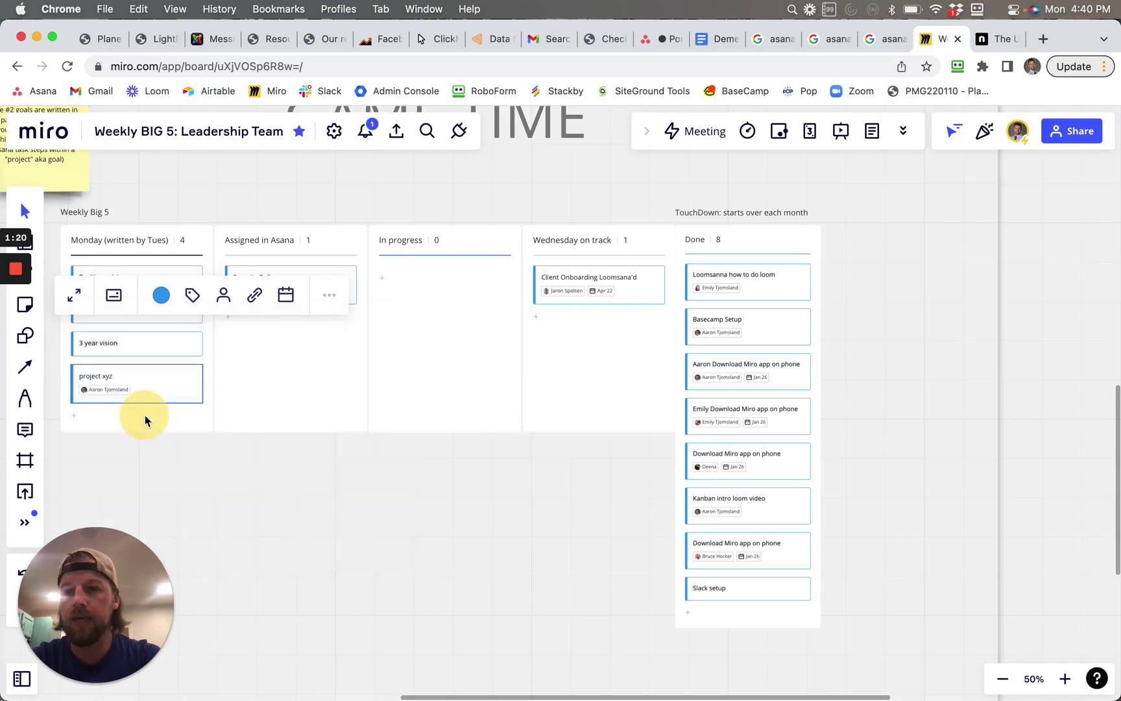
{"action": "left_click", "coordinate": [309, 480]}
{"action": "left_click", "coordinate": [143, 380]}
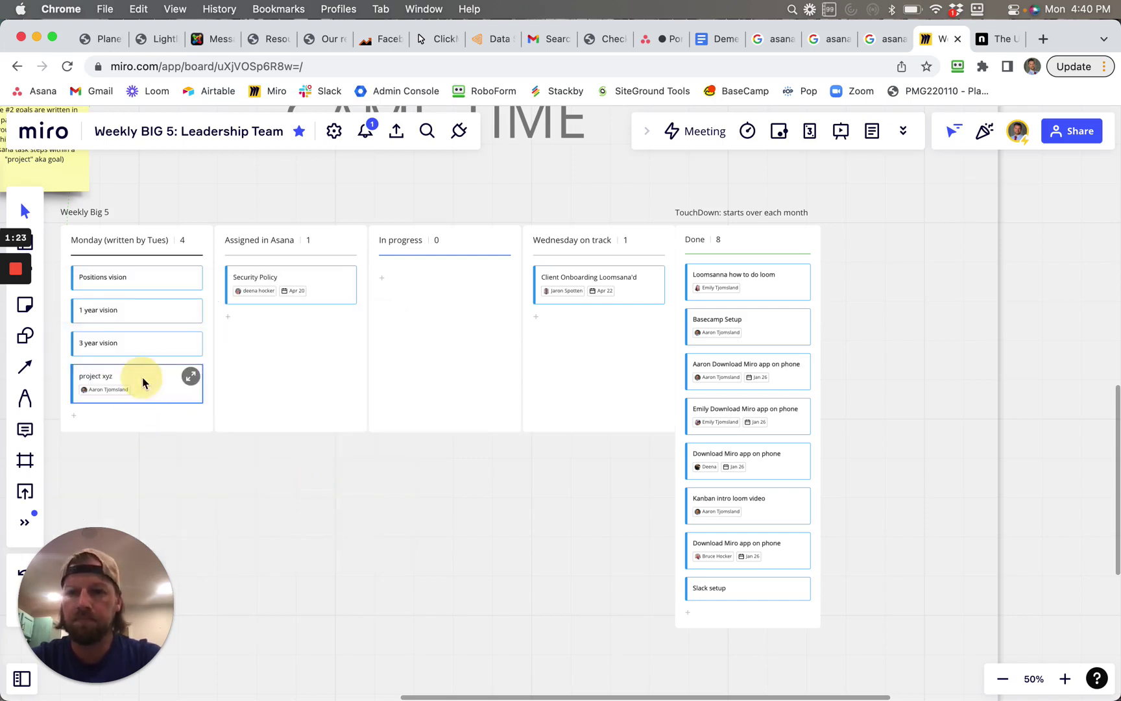
{"action": "left_click", "coordinate": [238, 488]}
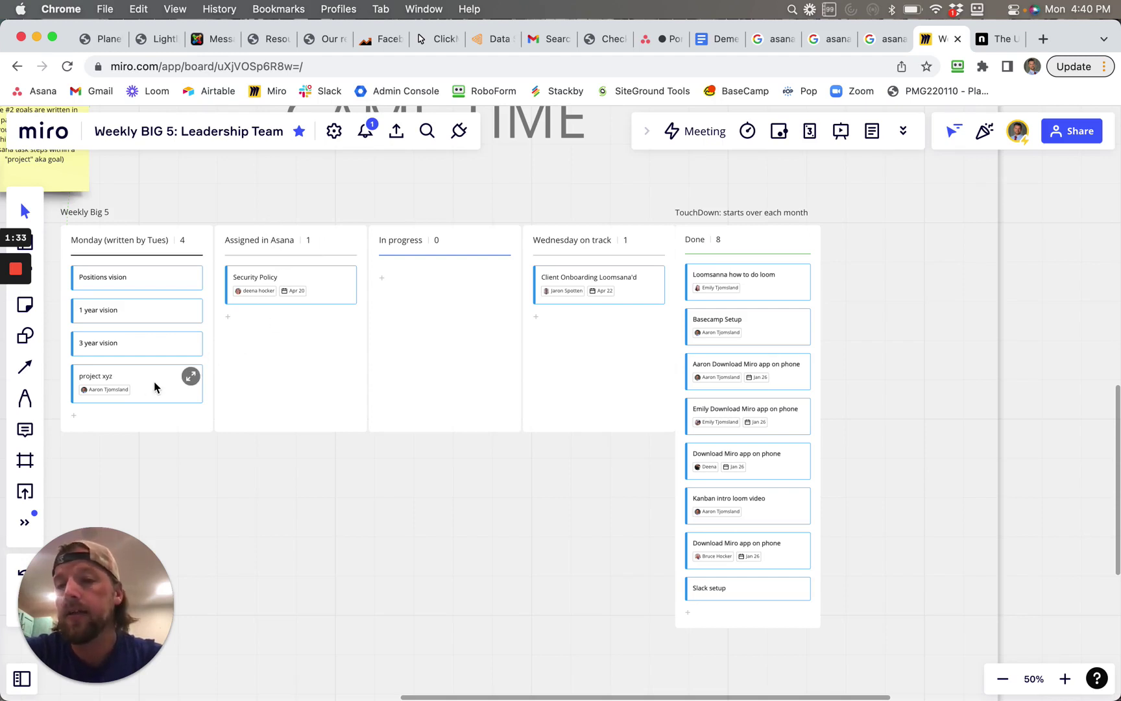
Move project xyz through Assigned in Asana into the In progress column.
{"action": "left_click_drag", "start_coordinate": [188, 382], "coordinate": [307, 333]}
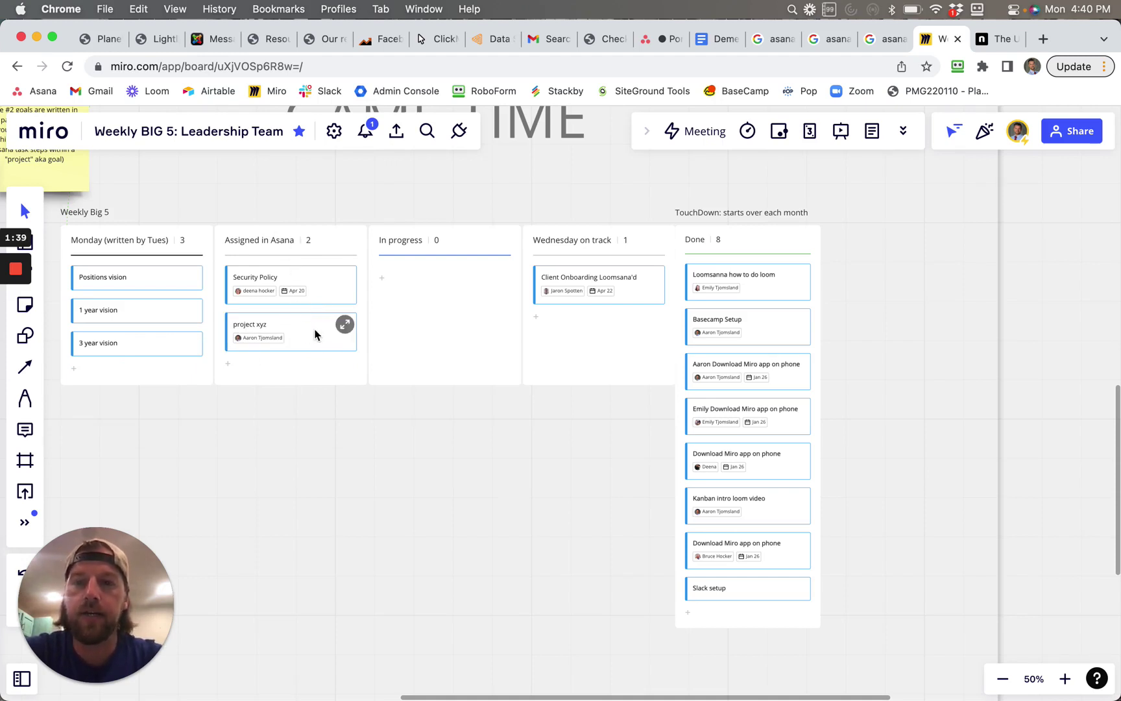
{"action": "left_click_drag", "start_coordinate": [315, 334], "coordinate": [458, 286]}
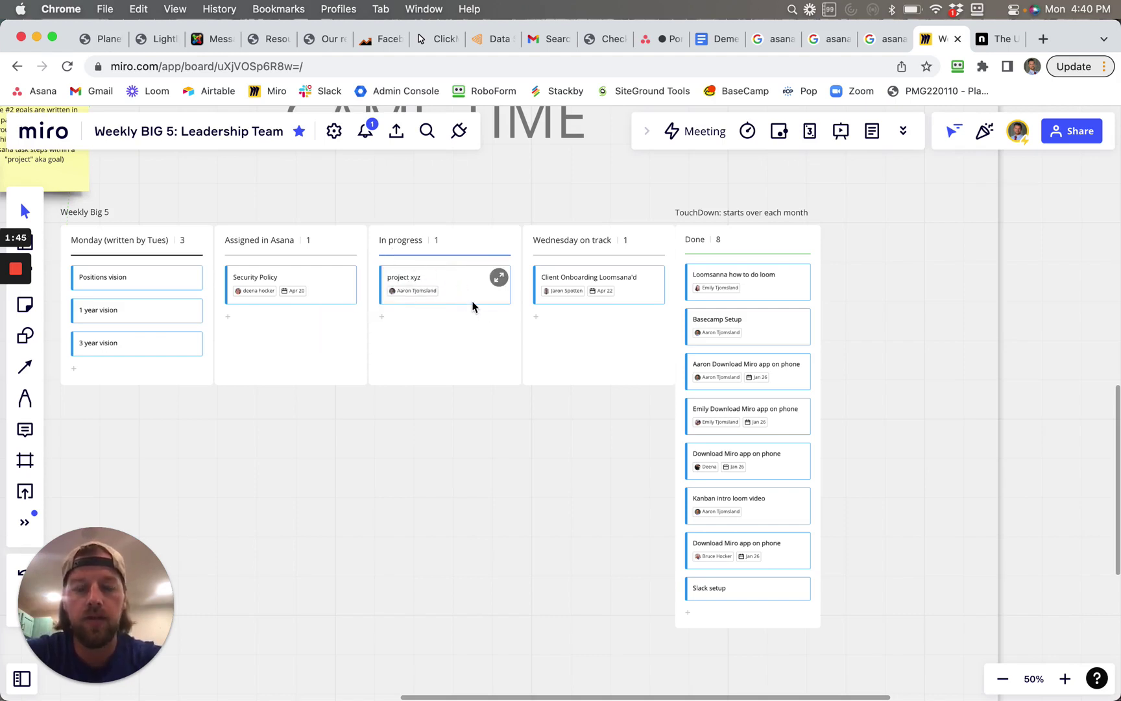
{"action": "scroll", "coordinate": [472, 306], "scroll_direction": "up", "scroll_amount": 5}
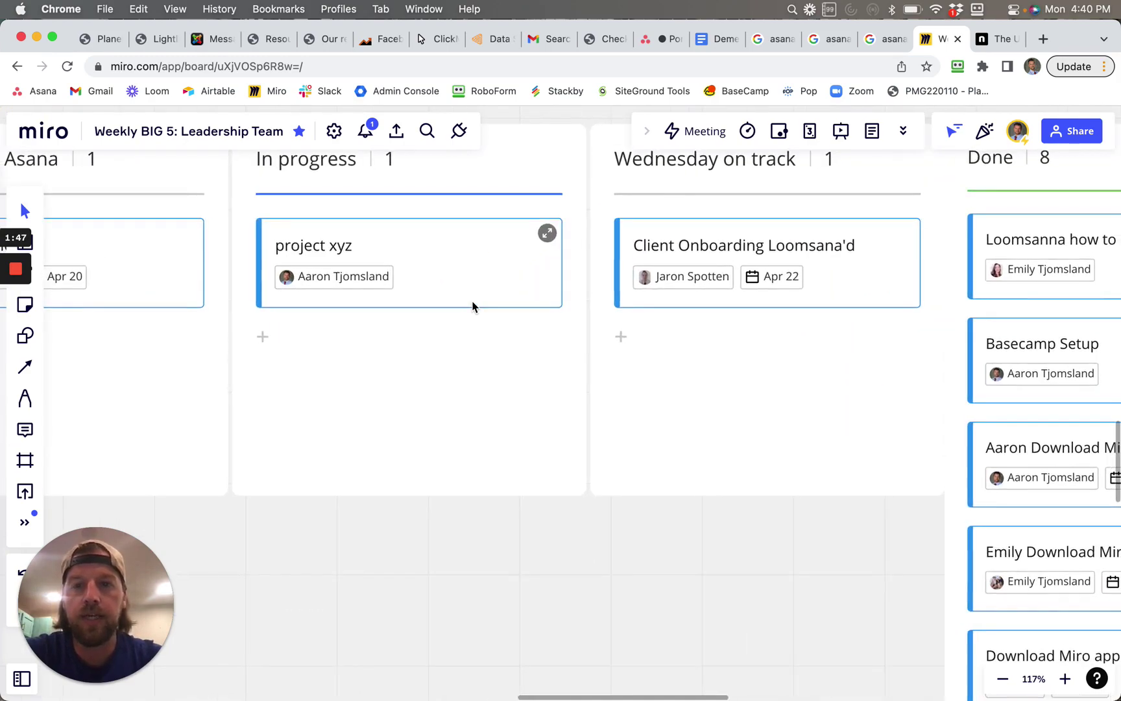
{"action": "scroll", "coordinate": [472, 306], "scroll_direction": "right", "scroll_amount": 5}
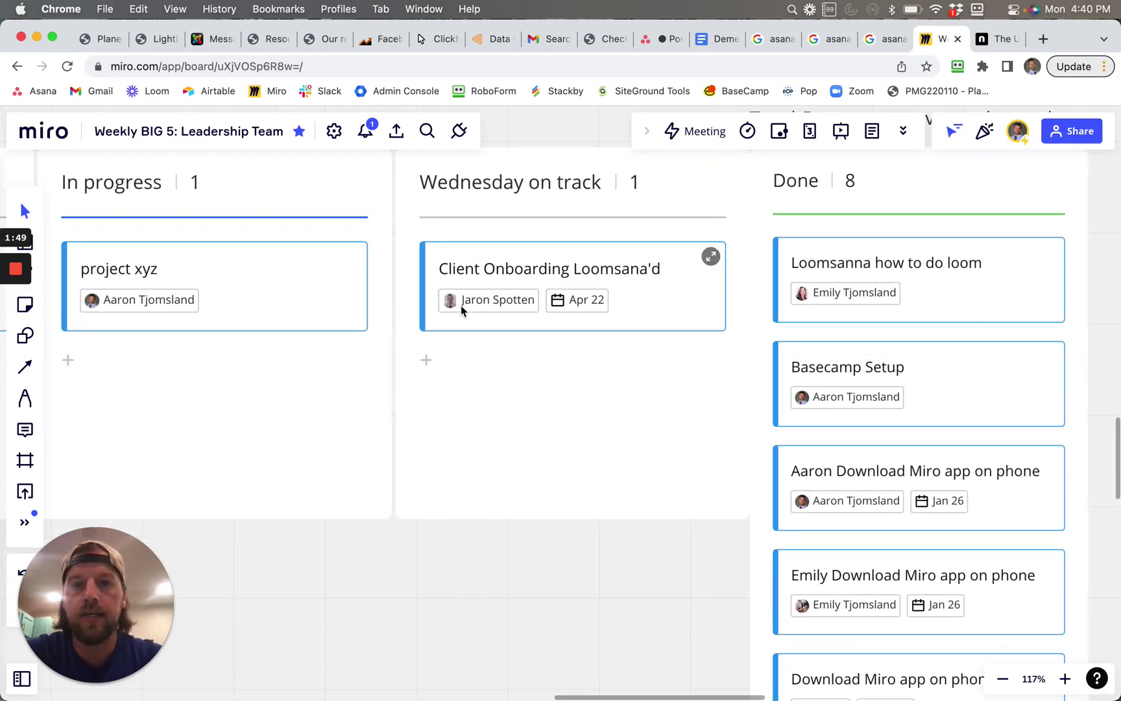
{"action": "scroll", "coordinate": [460, 309], "scroll_direction": "down", "scroll_amount": 5}
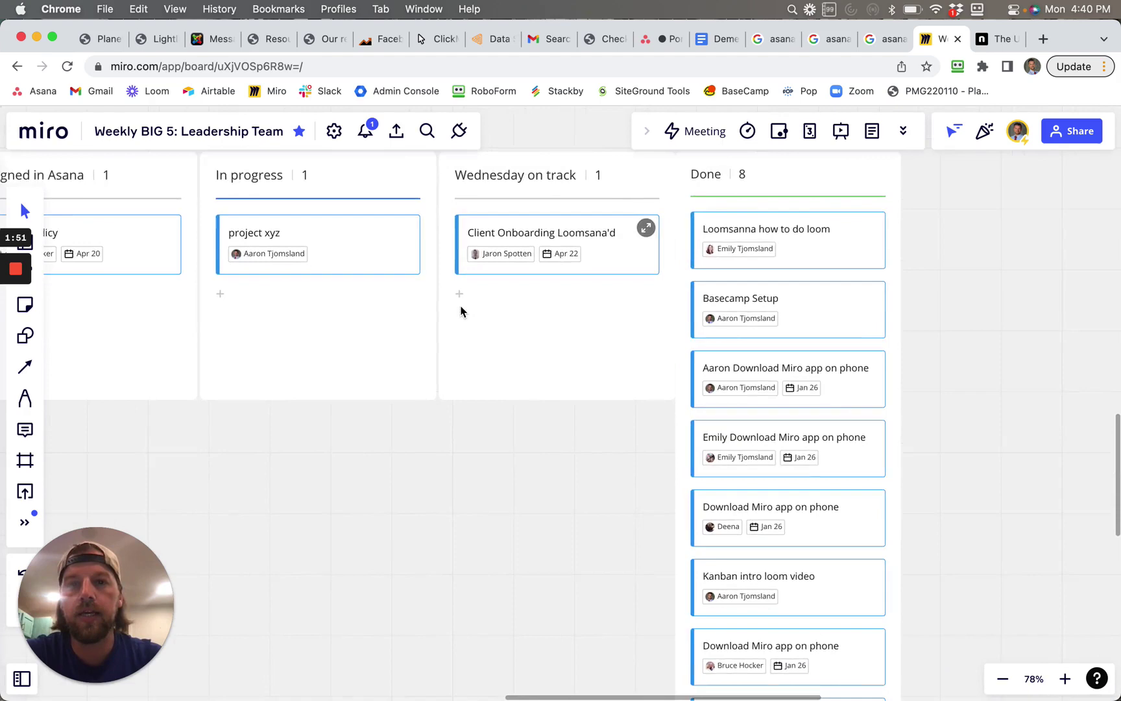
{"action": "scroll", "coordinate": [460, 311], "scroll_direction": "down", "scroll_amount": 4}
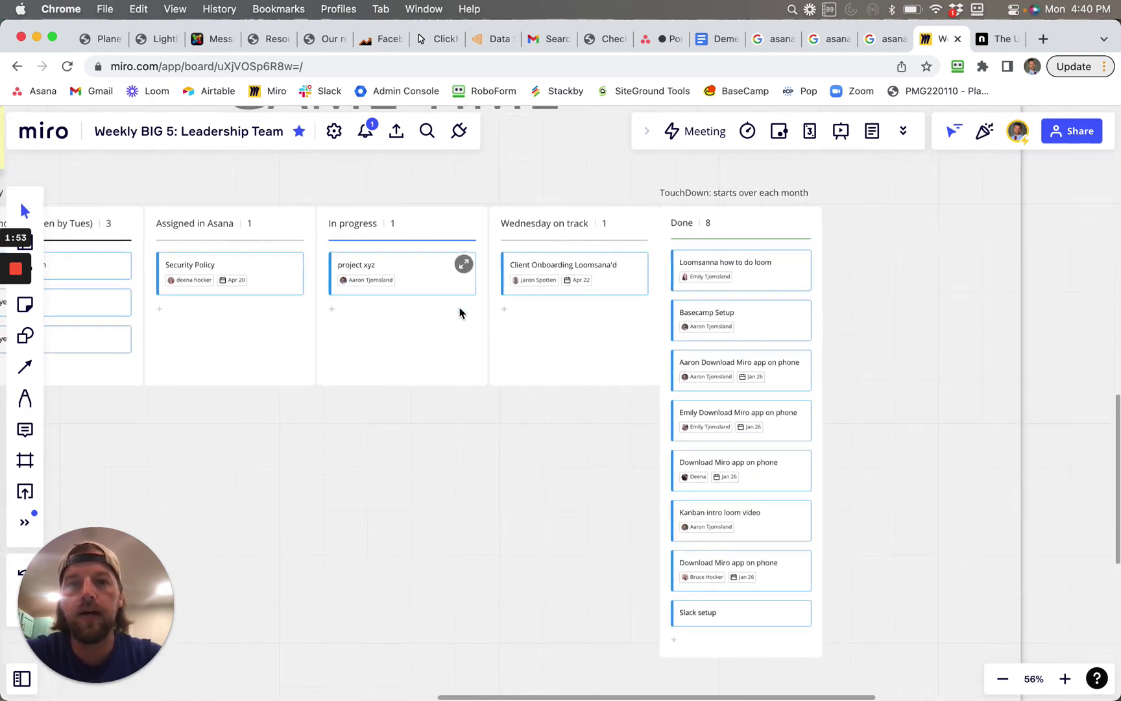
{"action": "scroll", "coordinate": [459, 313], "scroll_direction": "left", "scroll_amount": 2}
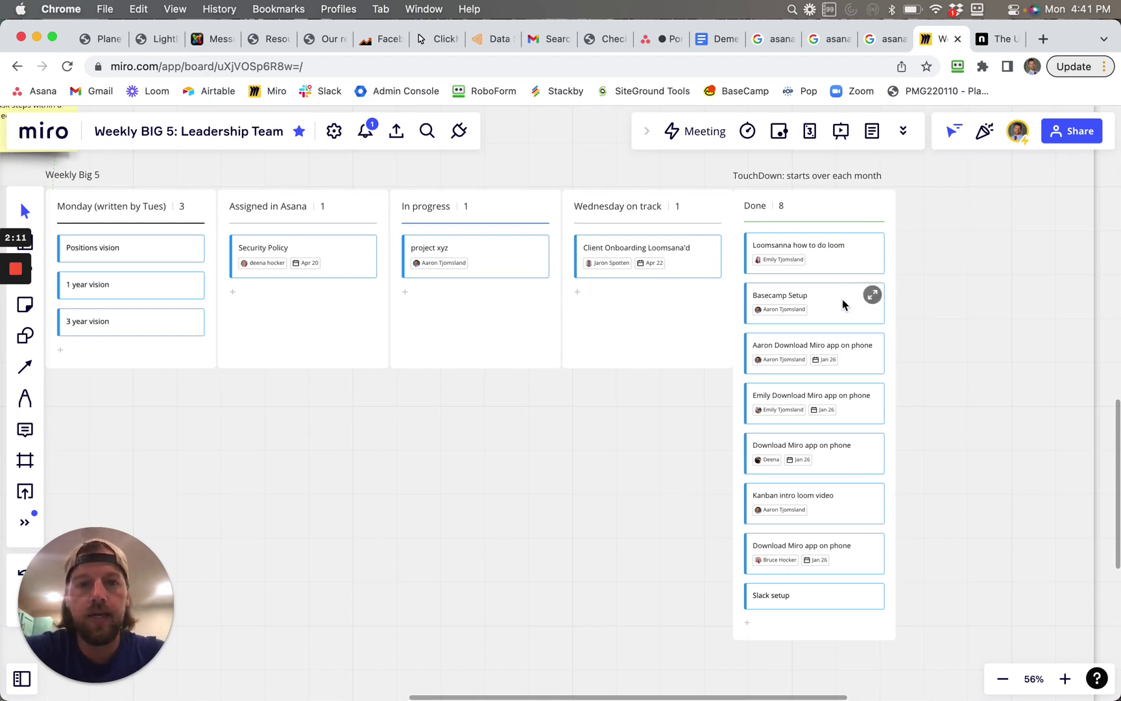
Carry project xyz into Wednesday on track, then to the bottom of Done.
{"action": "left_click", "coordinate": [615, 252]}
{"action": "left_click", "coordinate": [472, 253]}
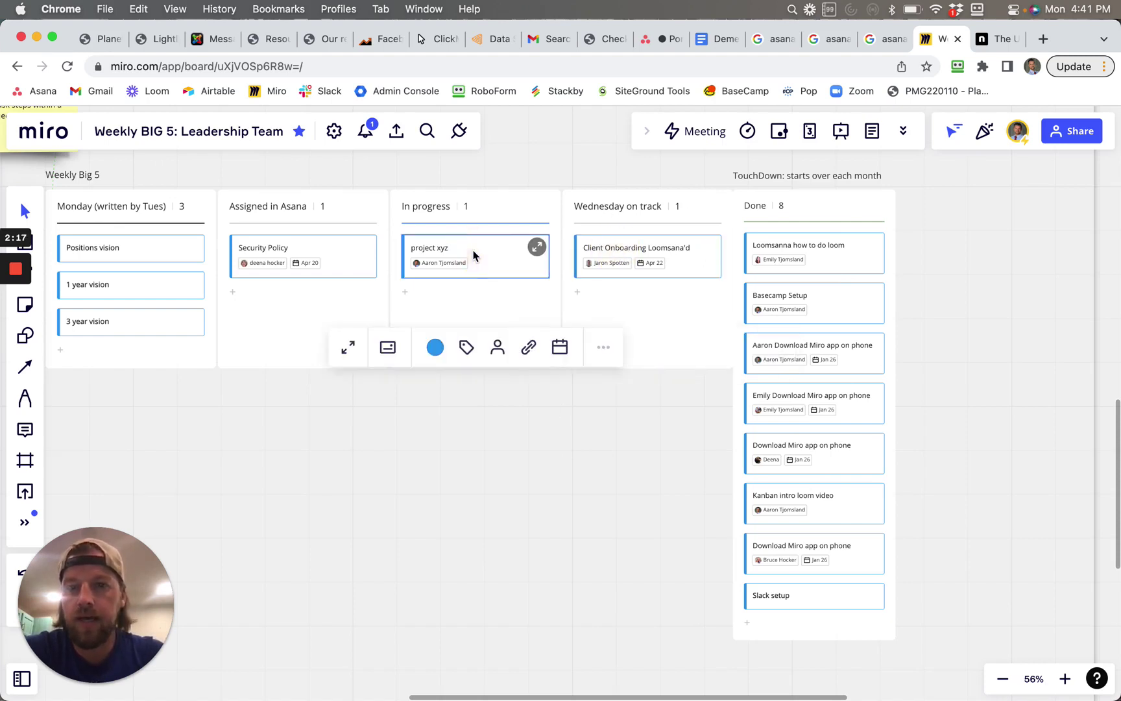
{"action": "left_click_drag", "start_coordinate": [461, 245], "coordinate": [540, 300]}
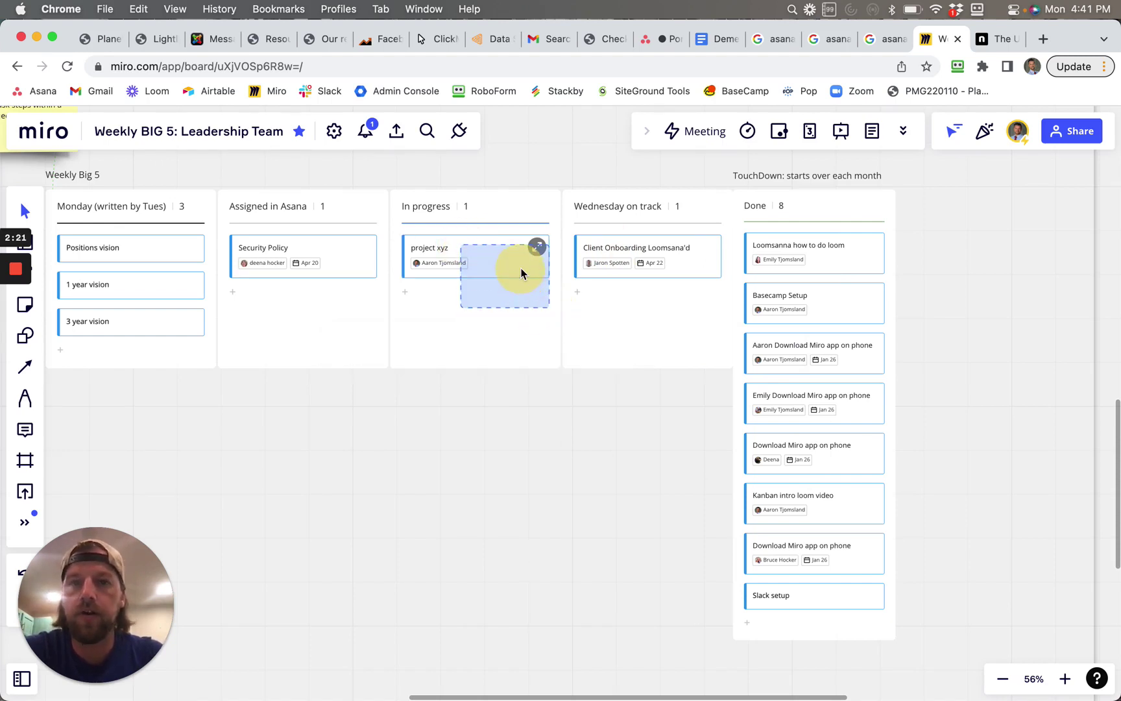
{"action": "left_click_drag", "start_coordinate": [535, 245], "coordinate": [651, 318]}
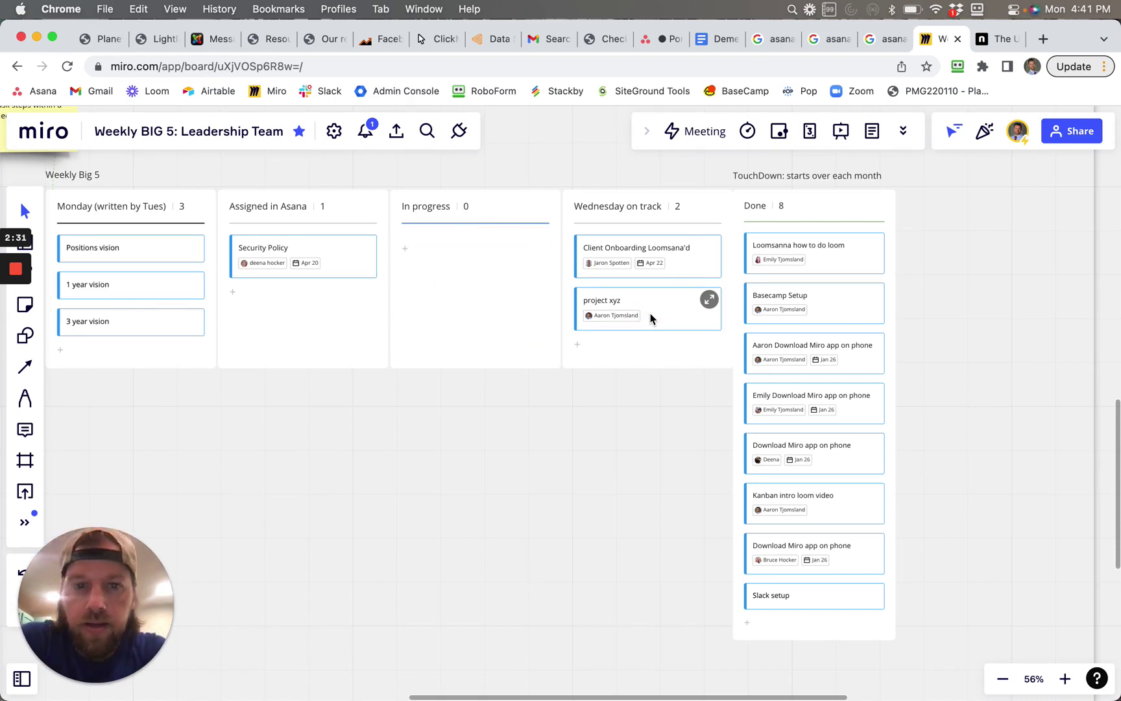
{"action": "left_click", "coordinate": [670, 305]}
{"action": "left_click_drag", "start_coordinate": [671, 310], "coordinate": [815, 632]}
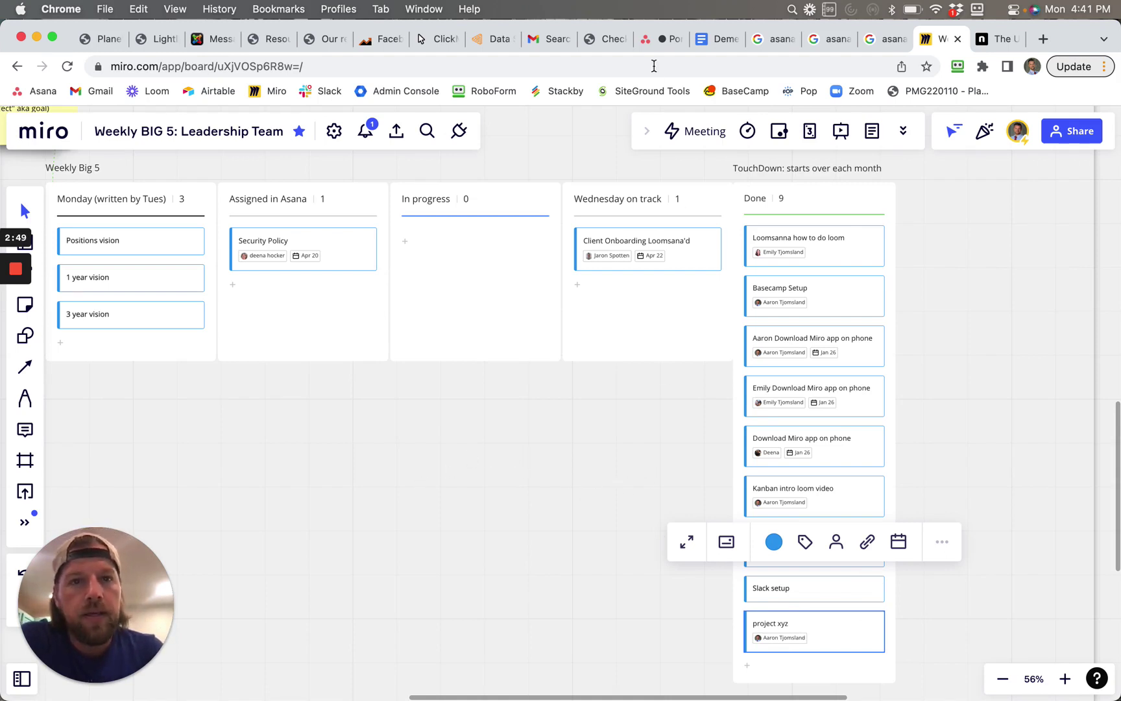
{"action": "left_click", "coordinate": [646, 40]}
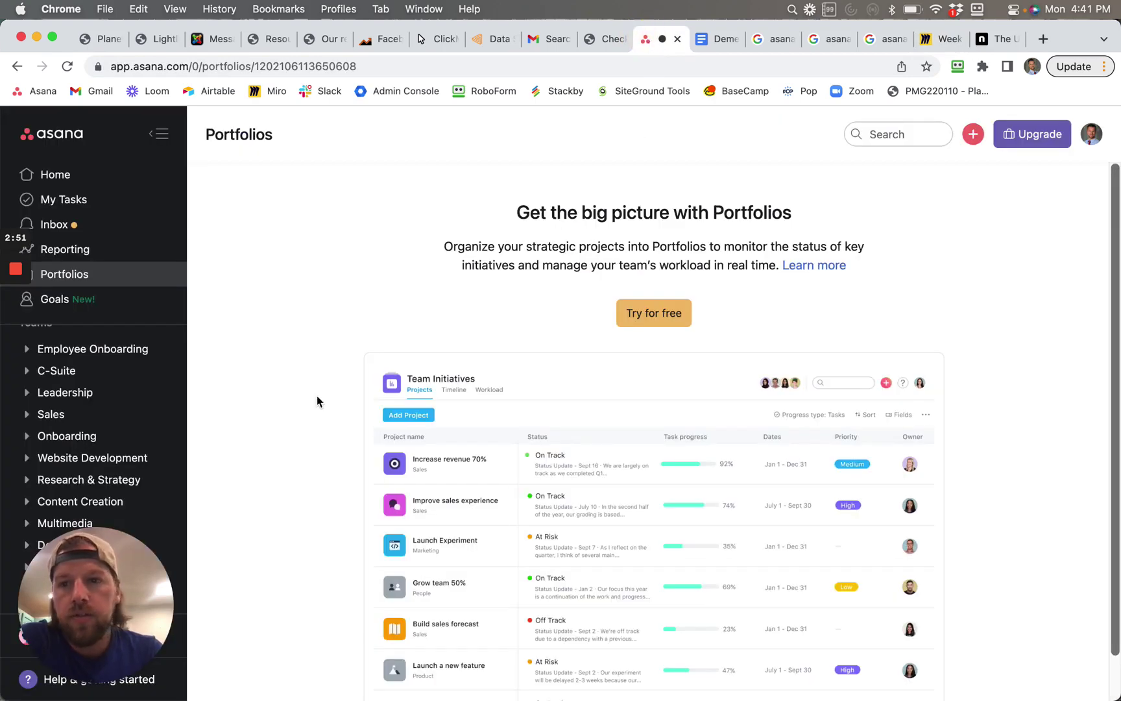
{"action": "left_click", "coordinate": [83, 202]}
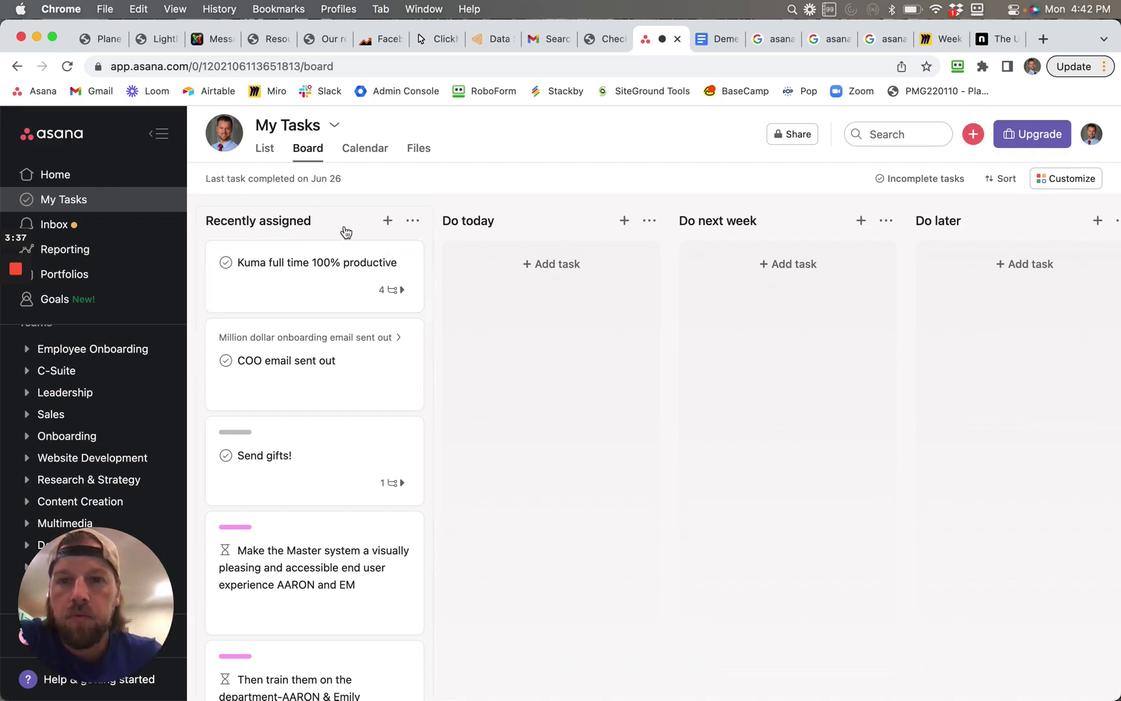
{"action": "left_click", "coordinate": [943, 44]}
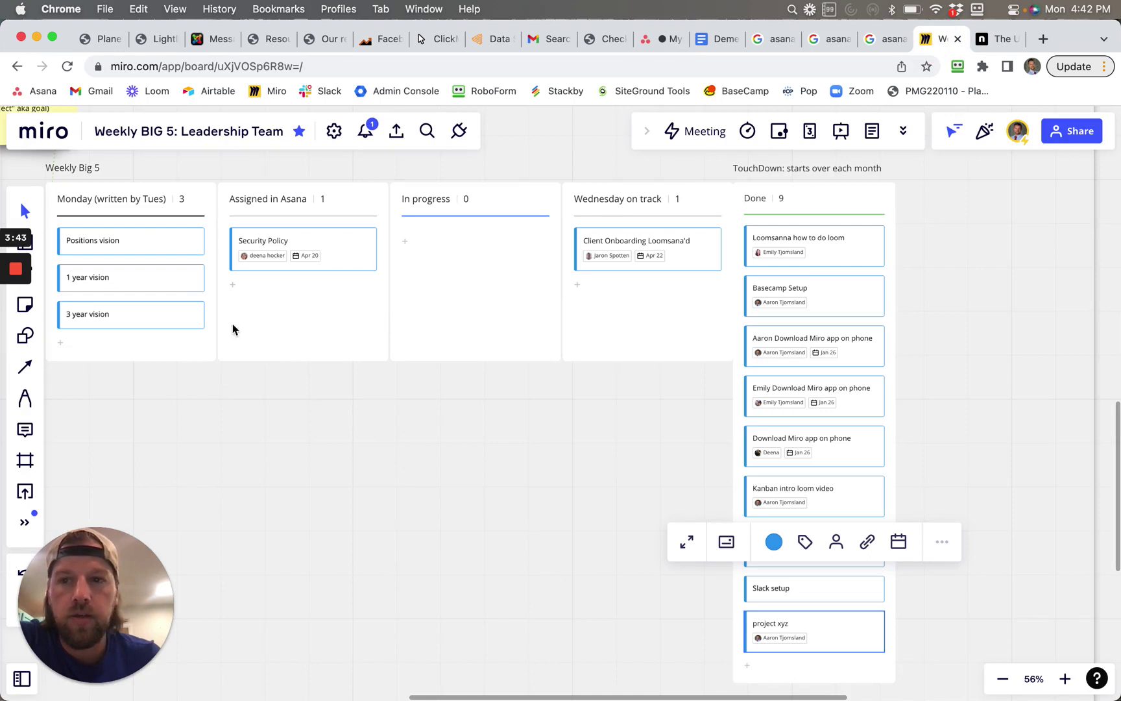
{"action": "left_click", "coordinate": [78, 204]}
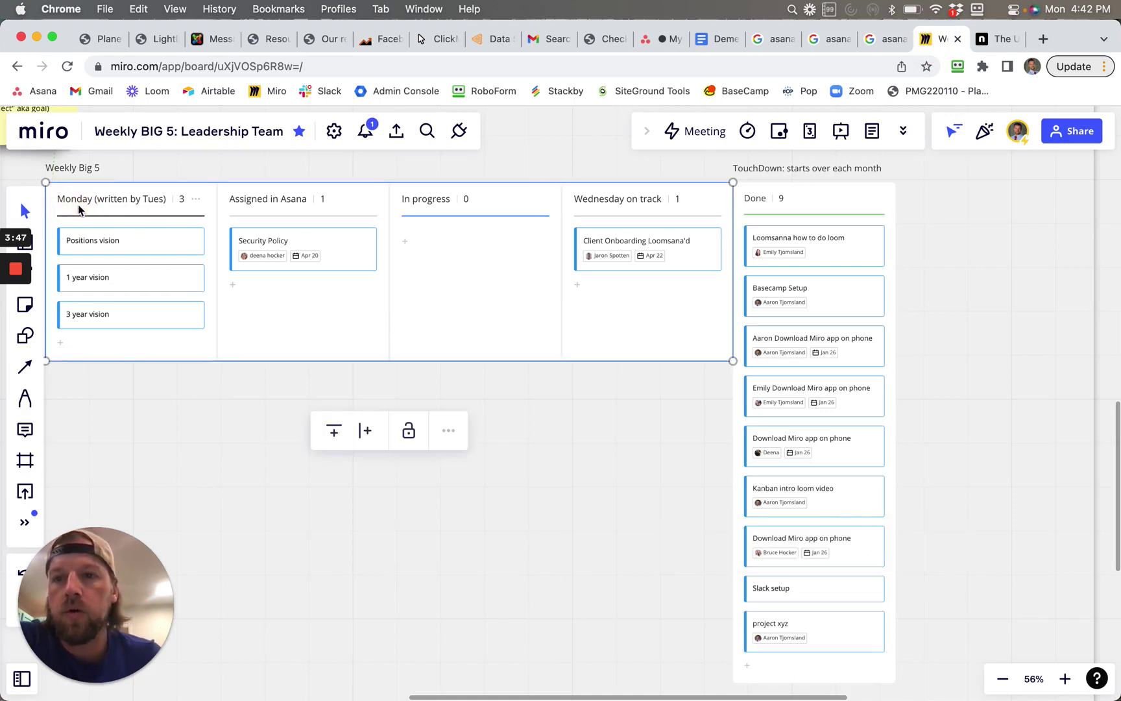
{"action": "left_click", "coordinate": [252, 201]}
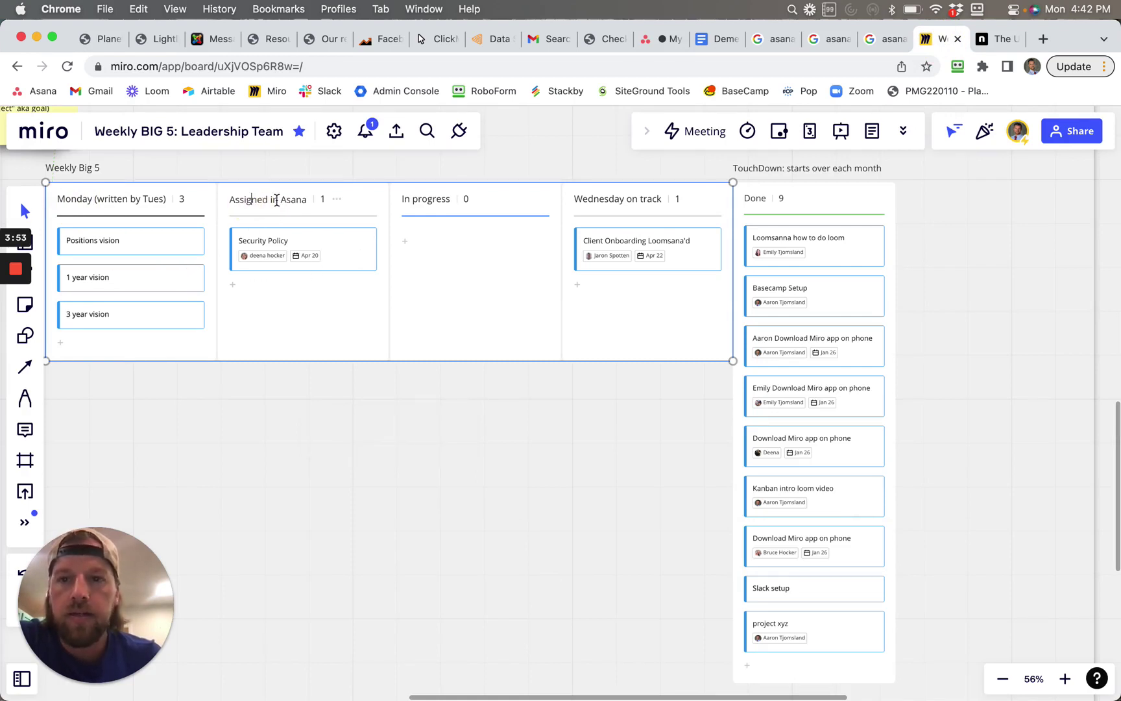
{"action": "double_click", "coordinate": [256, 198]}
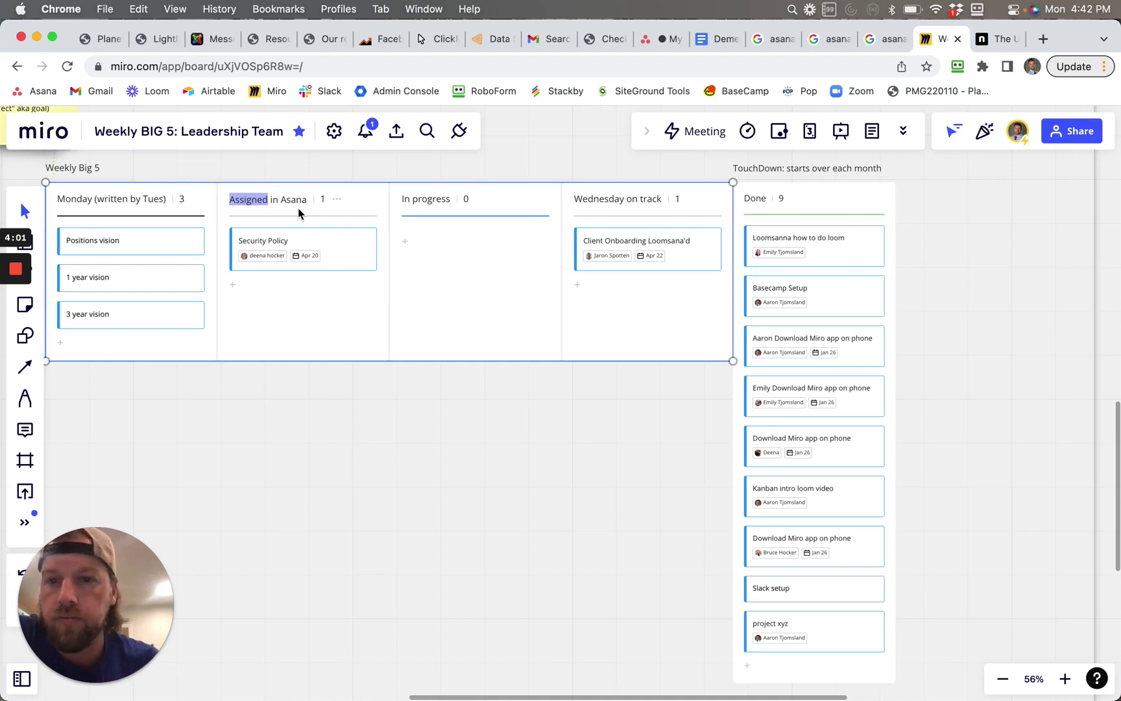
{"action": "left_click", "coordinate": [425, 196]}
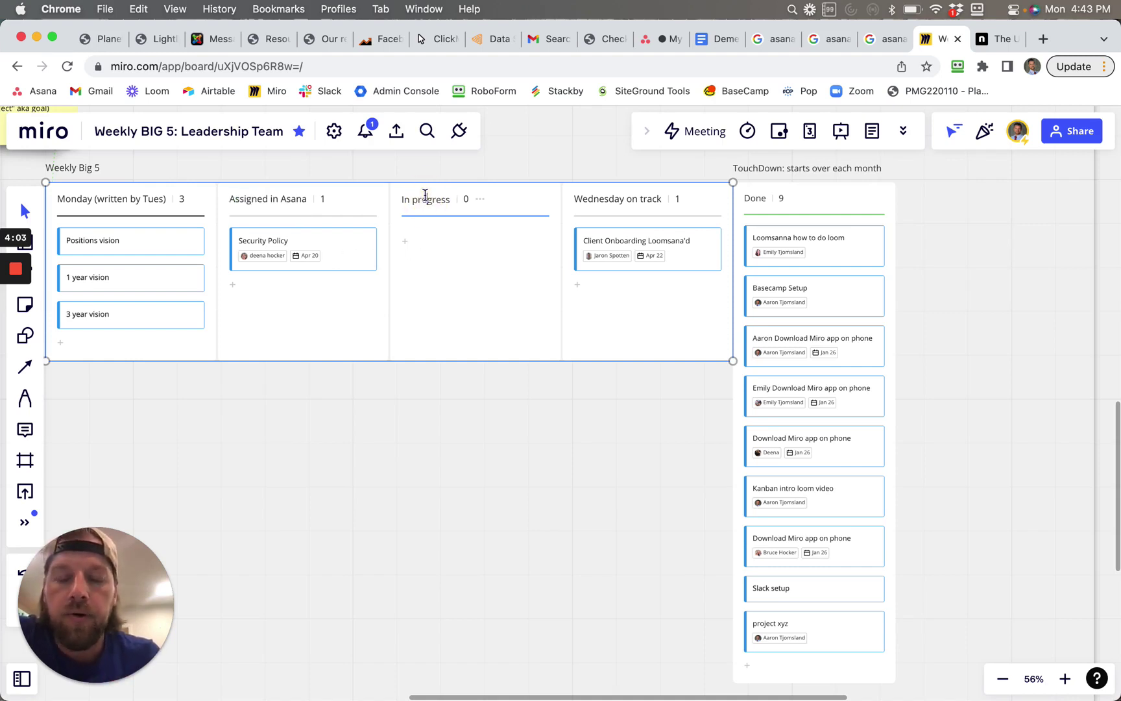
{"action": "double_click", "coordinate": [293, 200]}
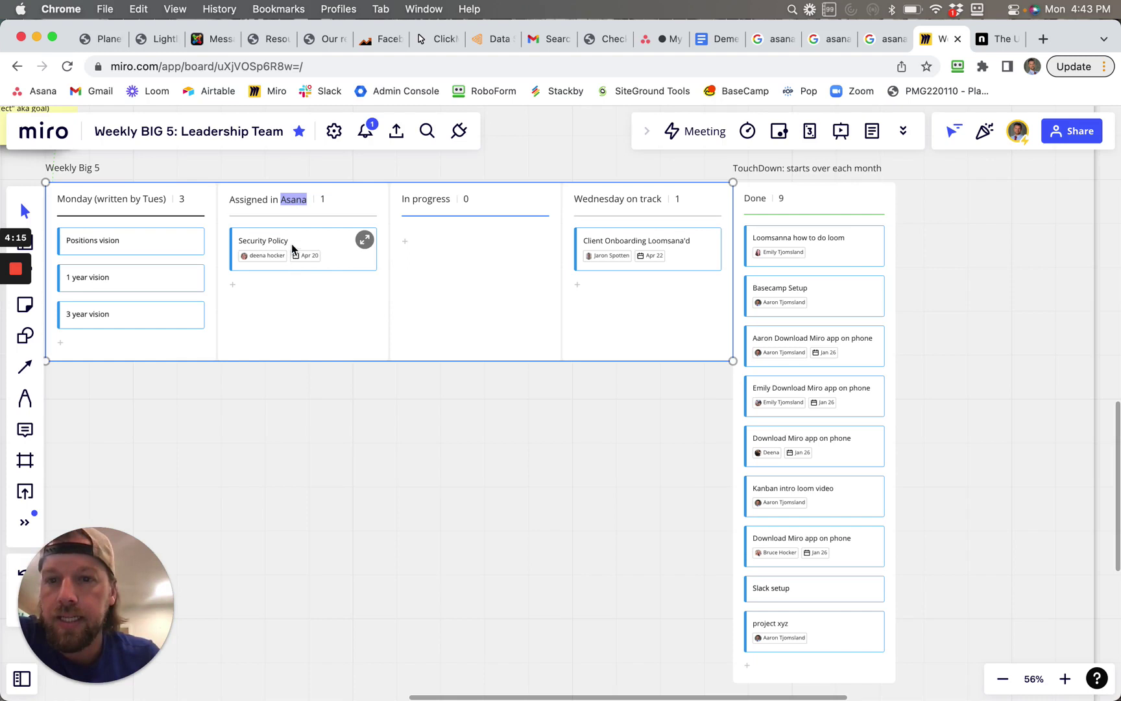
{"action": "left_click", "coordinate": [292, 205]}
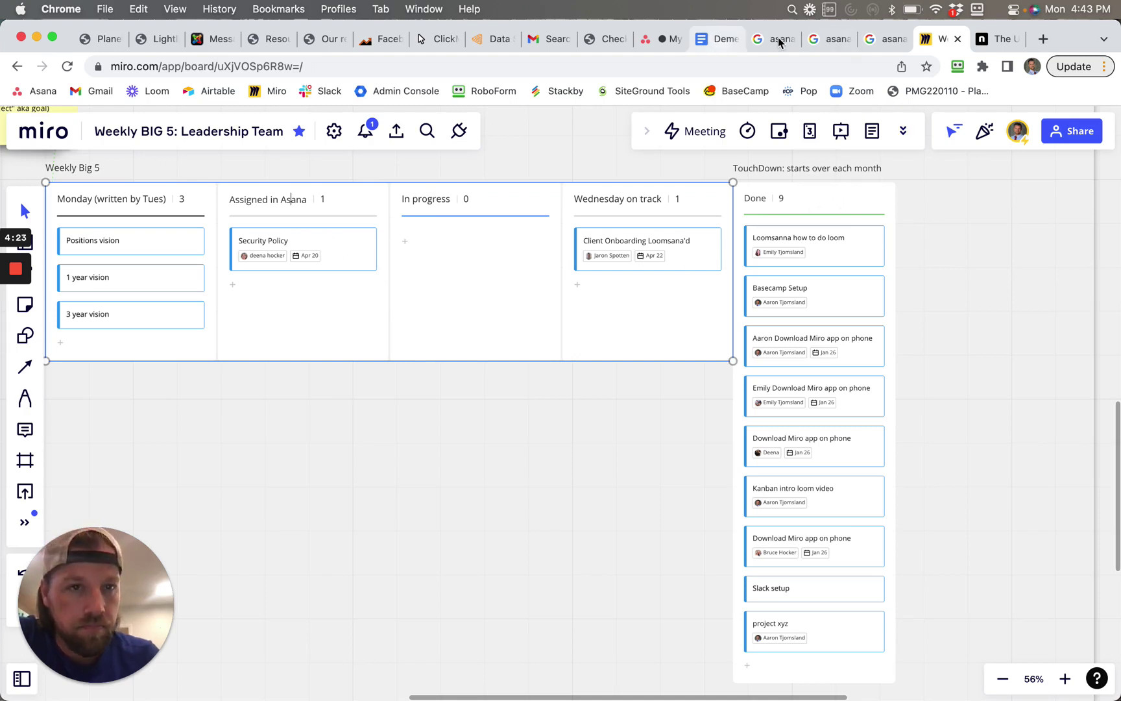
{"action": "left_click", "coordinate": [653, 43]}
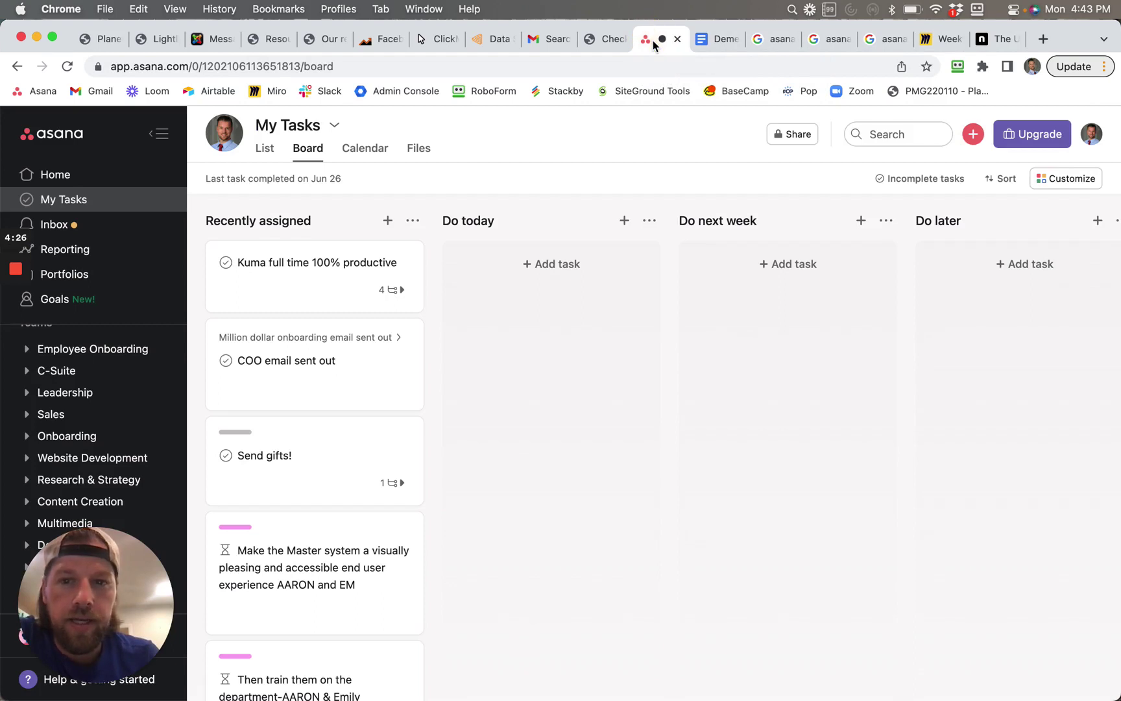
{"action": "left_click", "coordinate": [413, 221]}
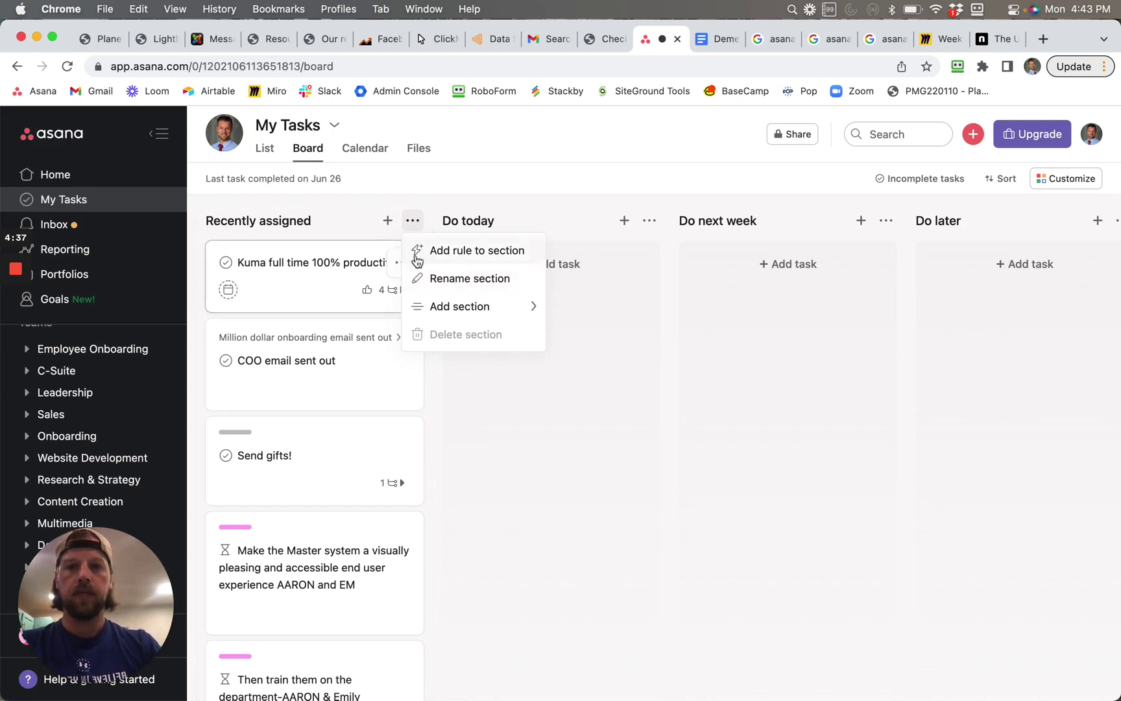
{"action": "mouse_move", "coordinate": [493, 306]}
{"action": "left_click", "coordinate": [524, 175]}
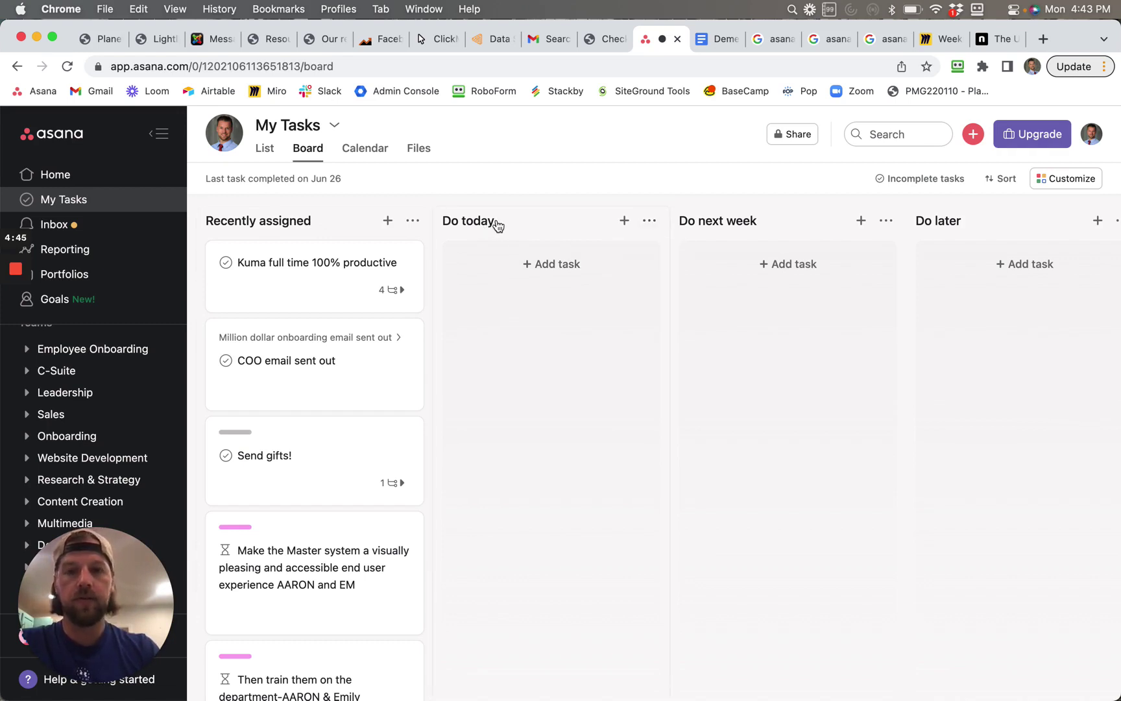
{"action": "left_click", "coordinate": [648, 228]}
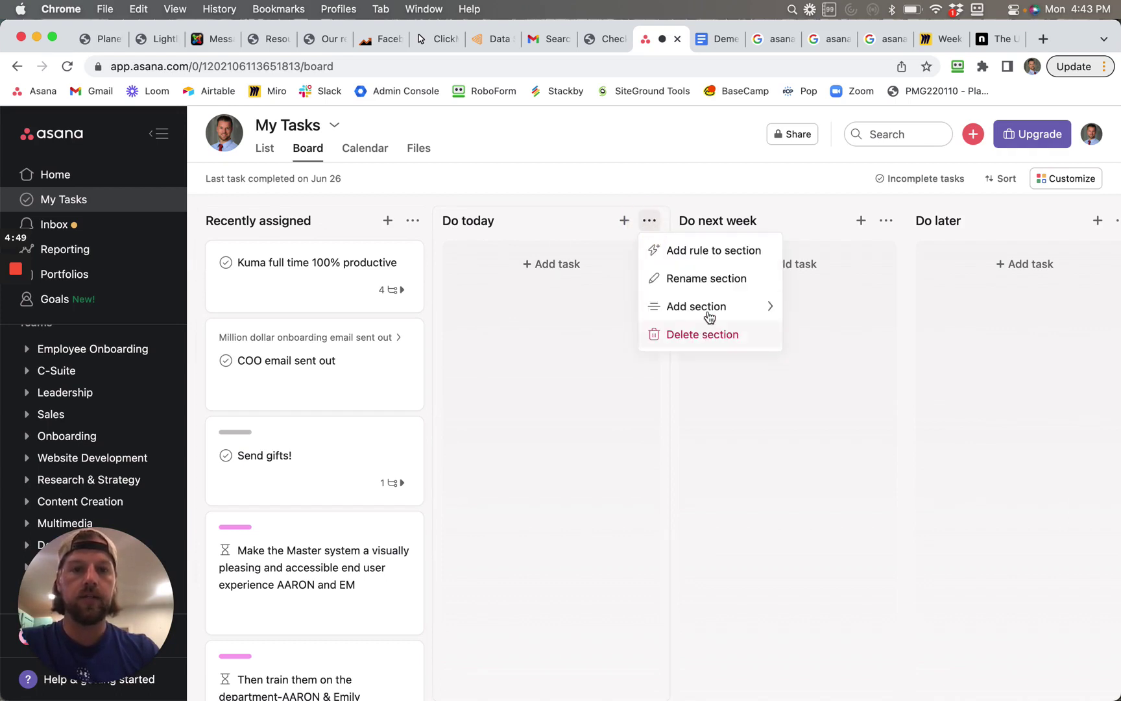
{"action": "mouse_move", "coordinate": [712, 312]}
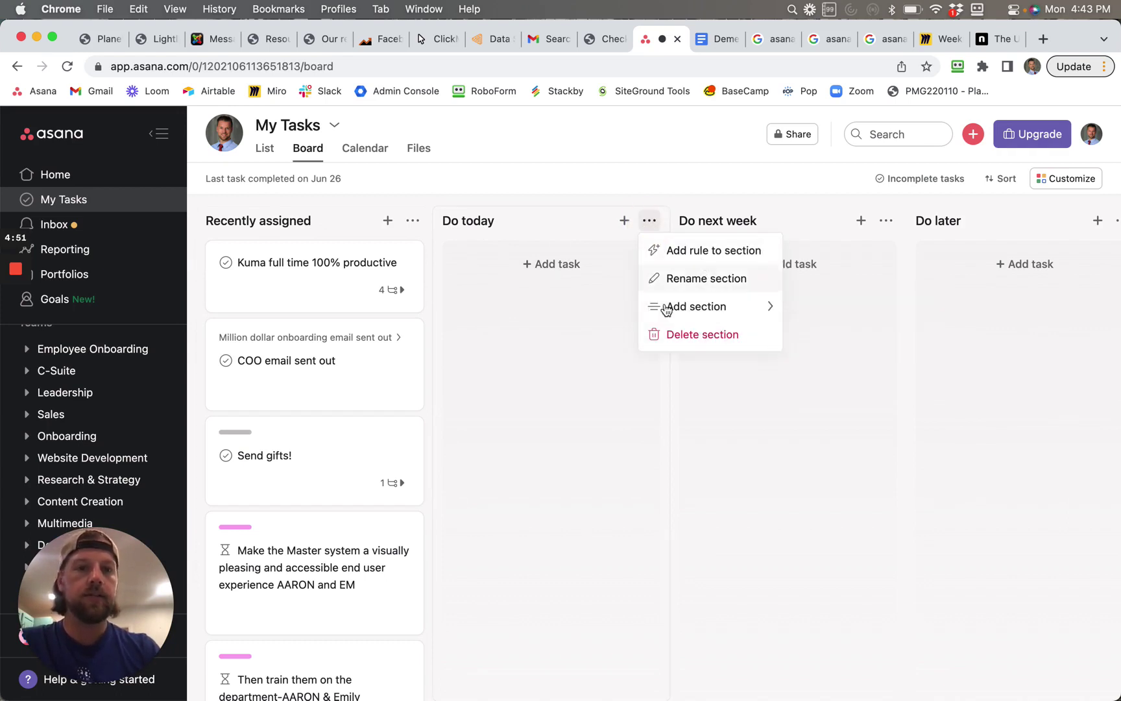
{"action": "left_click", "coordinate": [567, 393]}
{"action": "left_click", "coordinate": [942, 41]}
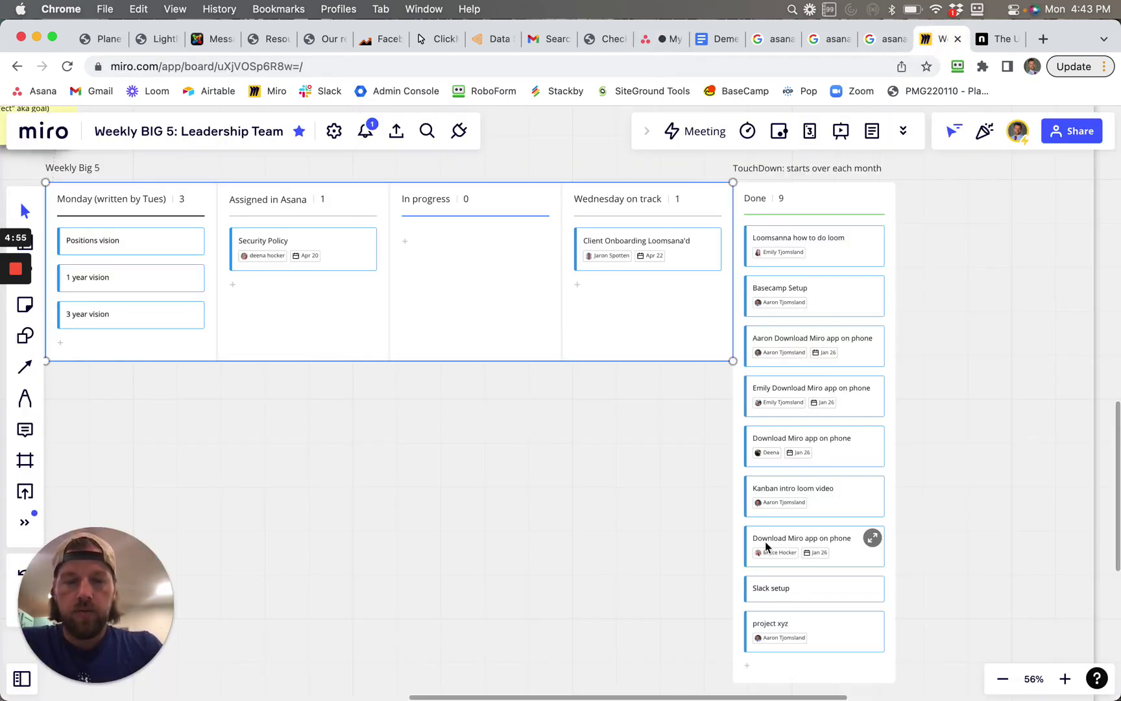
{"action": "left_click", "coordinate": [663, 38]}
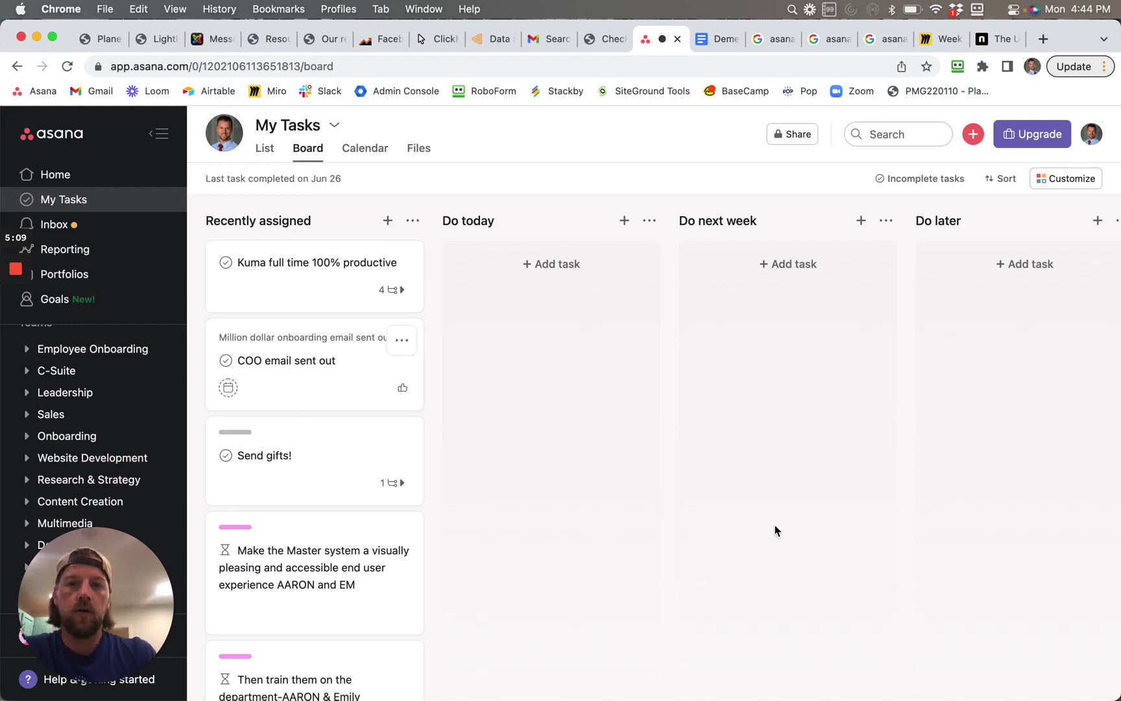
{"action": "left_click", "coordinate": [944, 38]}
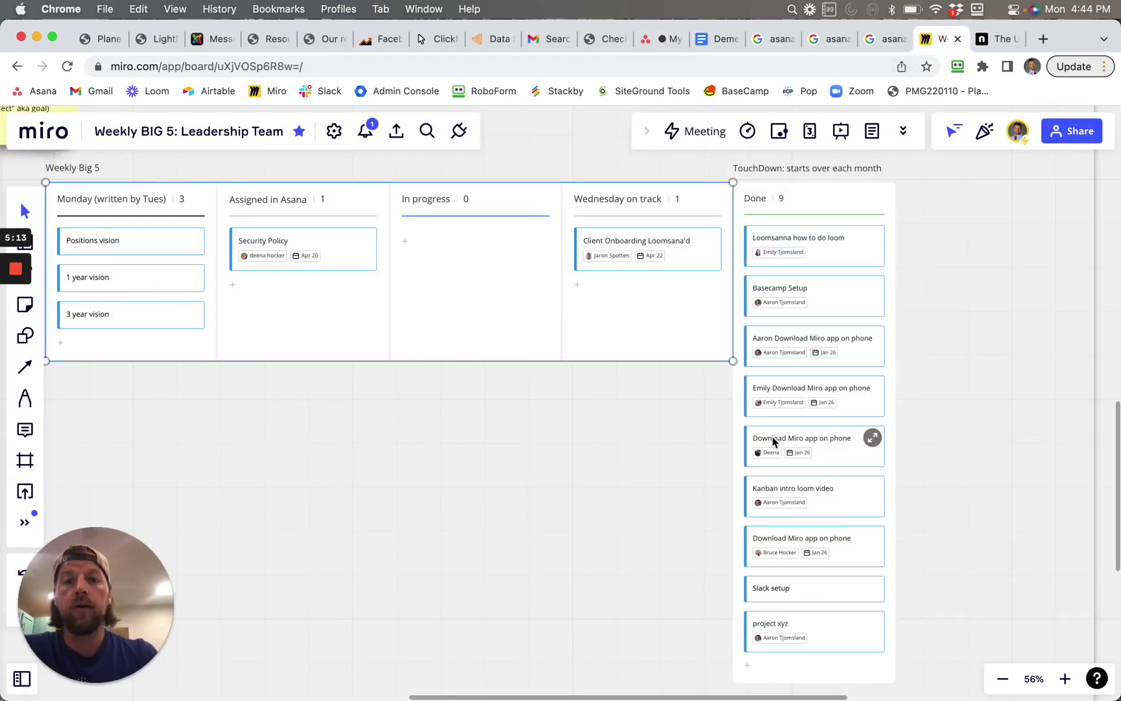